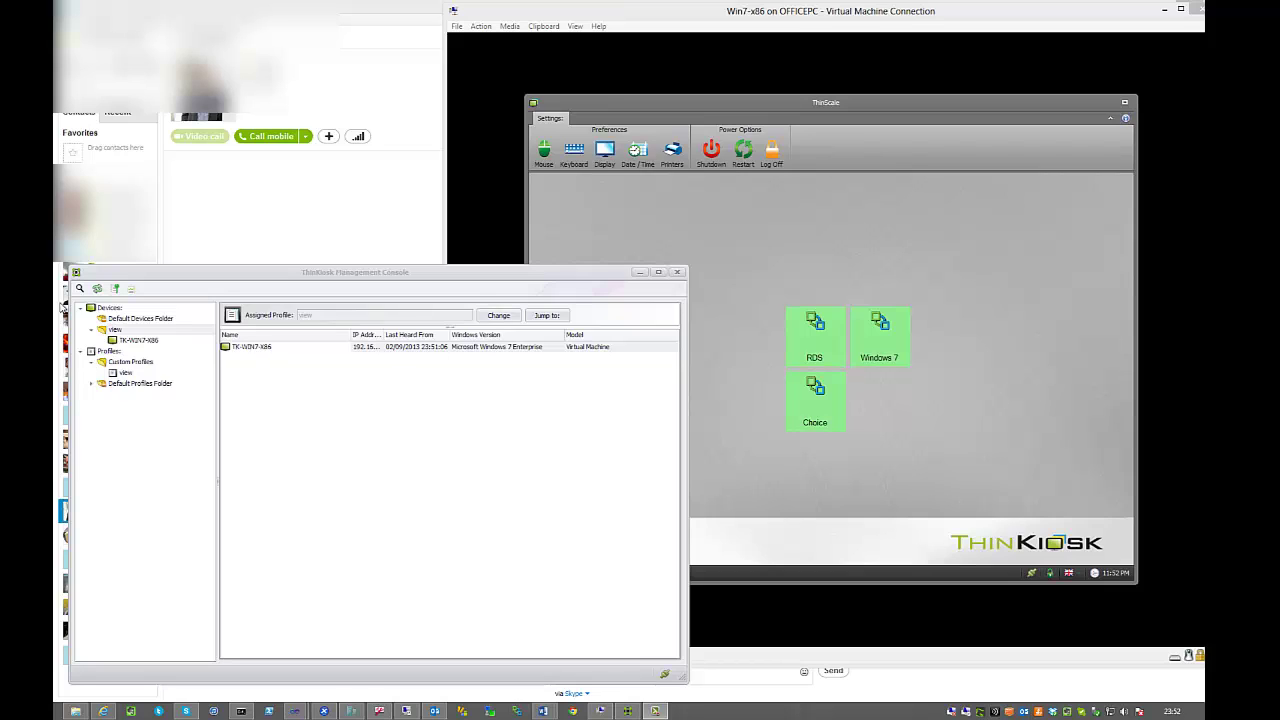
- Create a new folder named Browser under Devices
click(110, 308)
right_click(110, 308)
click(143, 328)
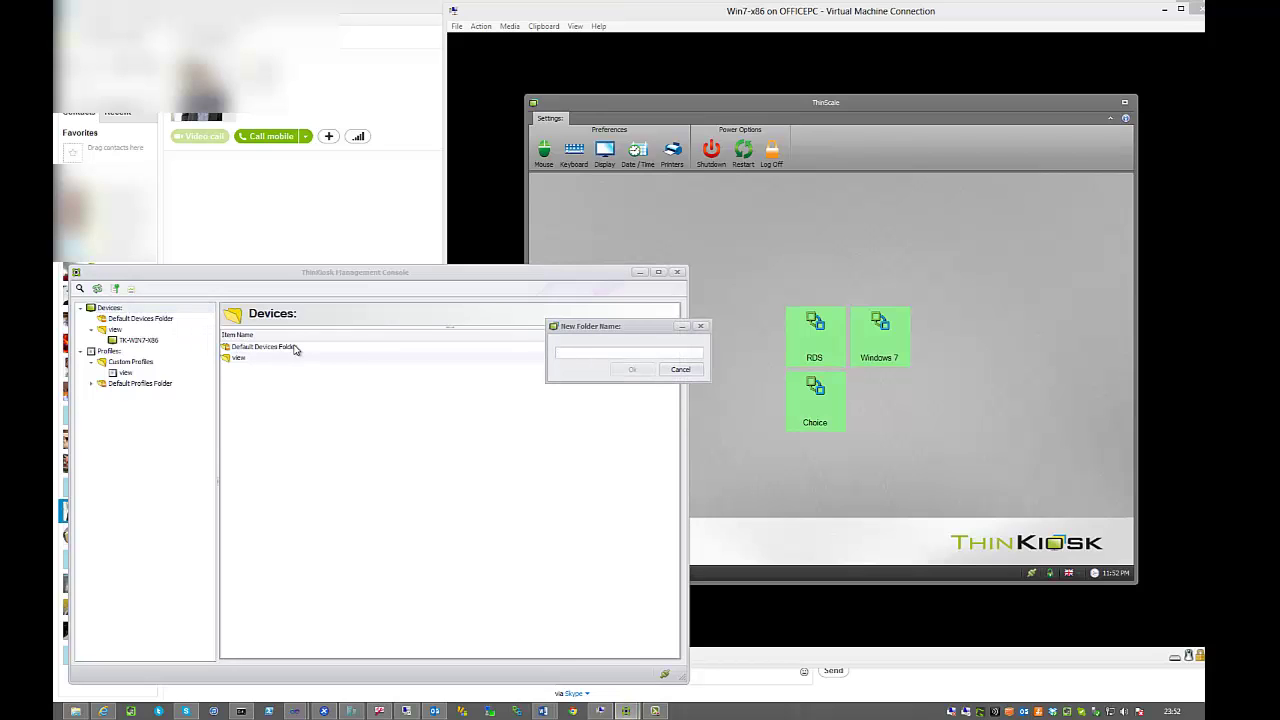
text(Browser)
click(621, 372)
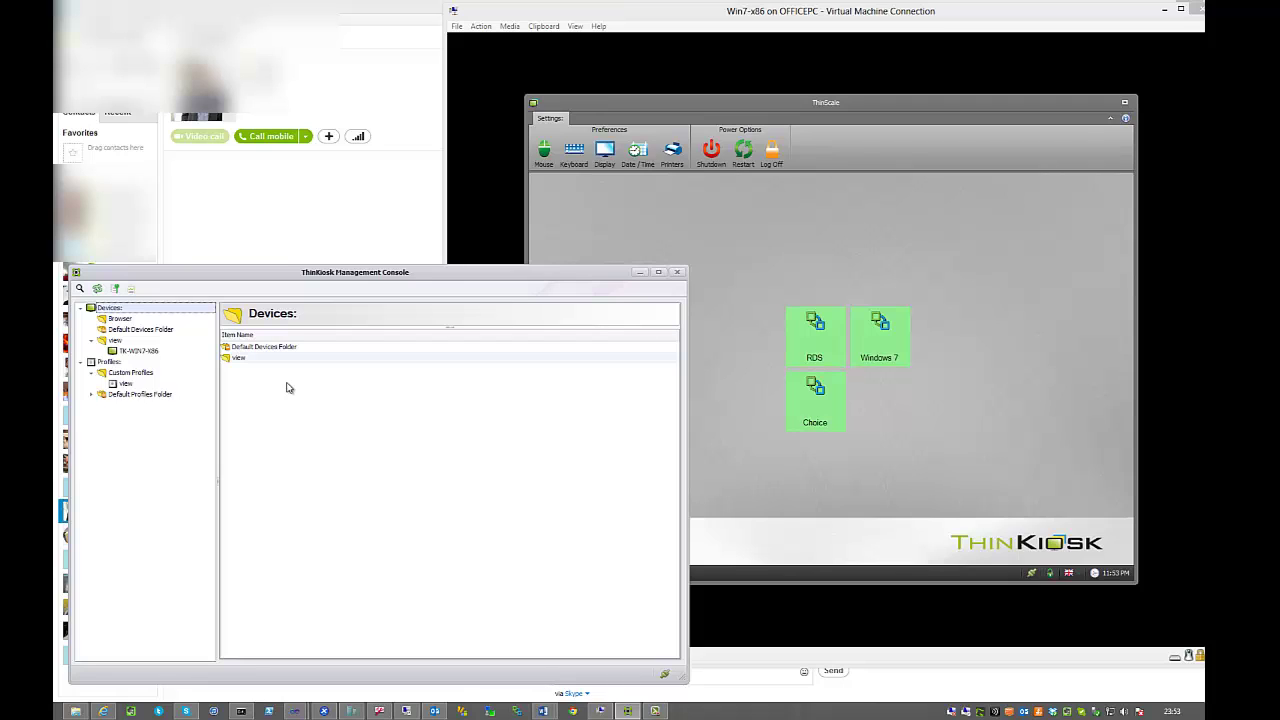
- Create a new profile named Browser in the Custom Profiles folder
click(133, 372)
right_click(137, 377)
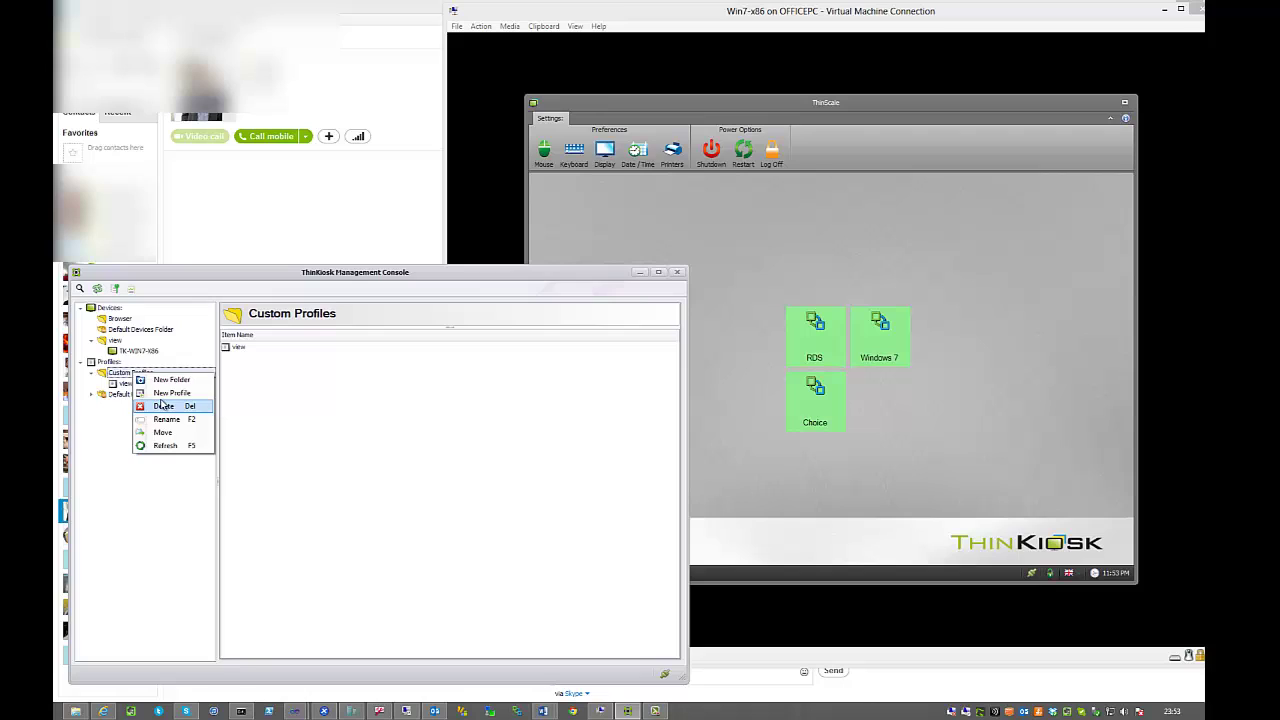
click(158, 392)
text(Browser)
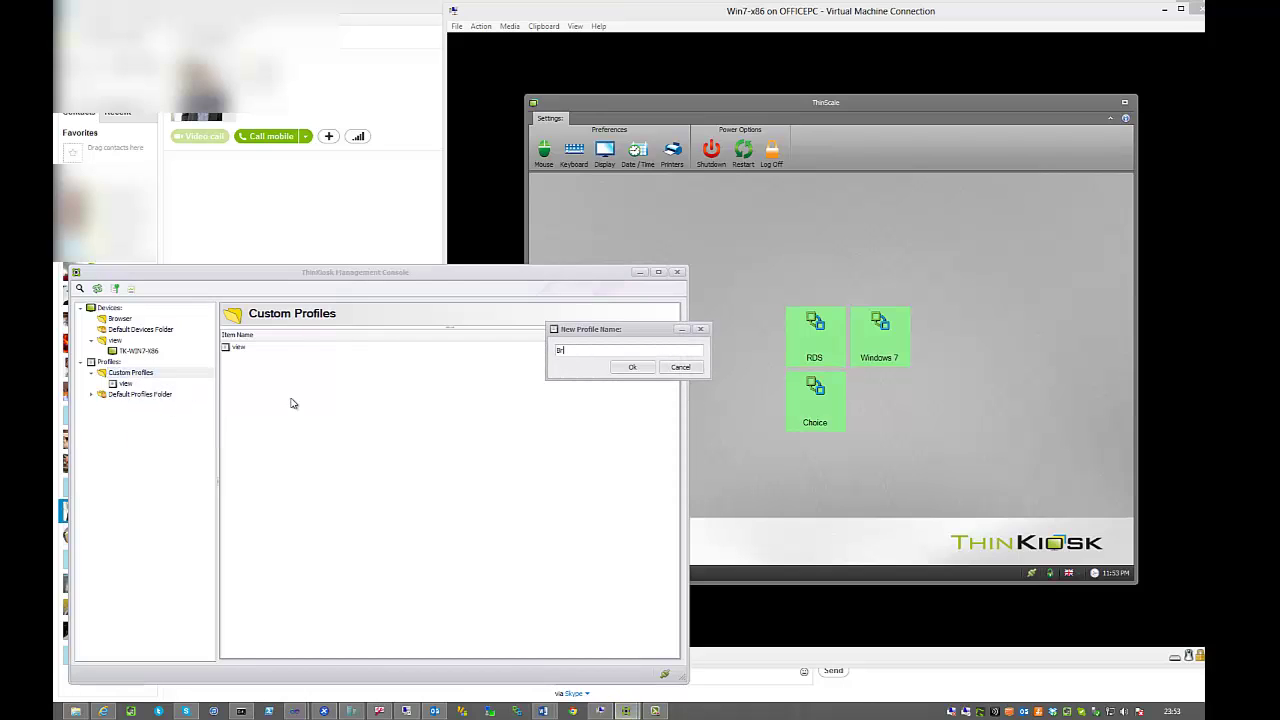
click(644, 368)
click(91, 362)
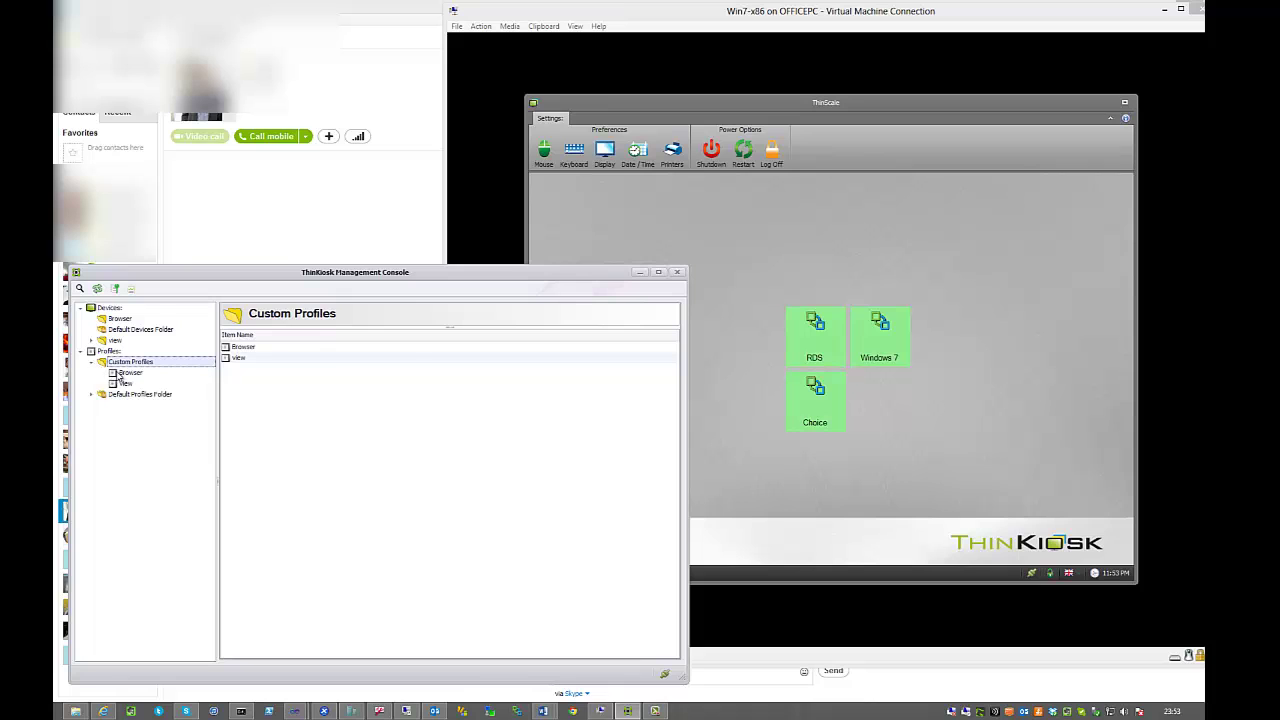
- Open the Browser profile for modification and set its custom title to ThinScale in the appearance settings
double_click(121, 373)
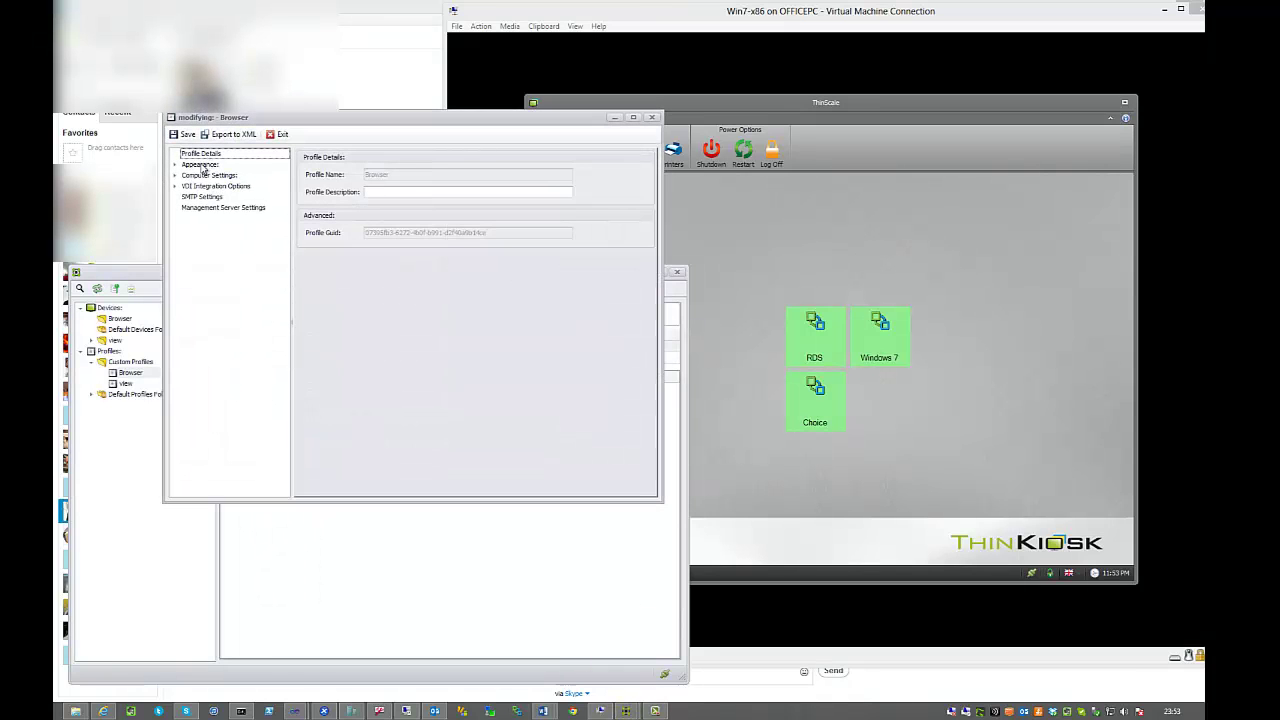
click(212, 165)
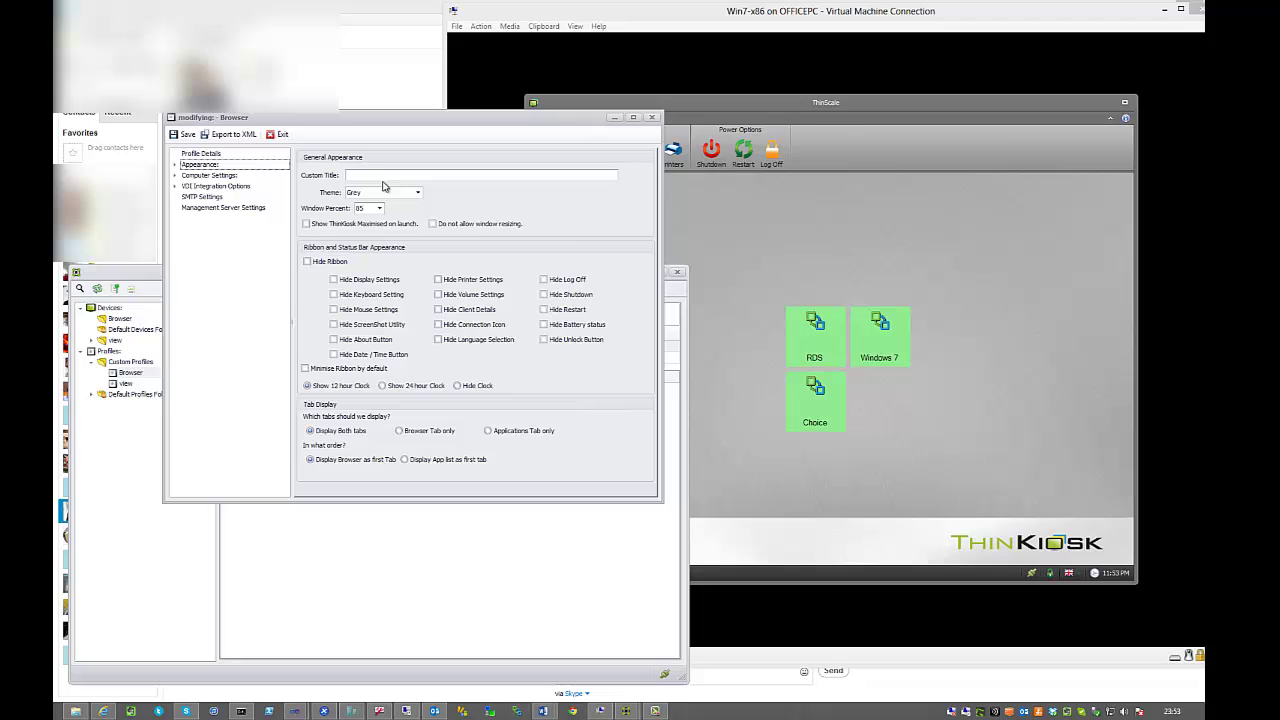
click(381, 176)
text(Thin)
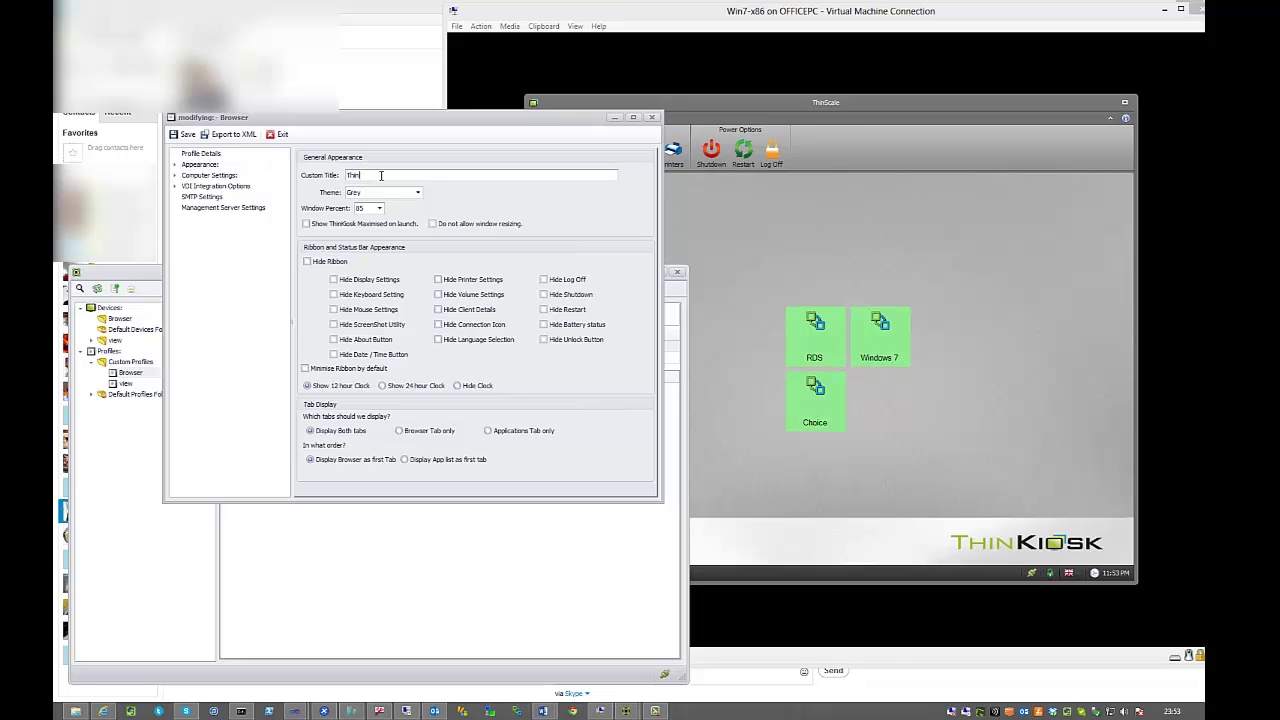
text(Scale)
- Hide the ribbon in the profile's appearance settings and display the Browser Tab only
double_click(361, 208)
text(80)
click(315, 262)
click(415, 433)
click(176, 166)
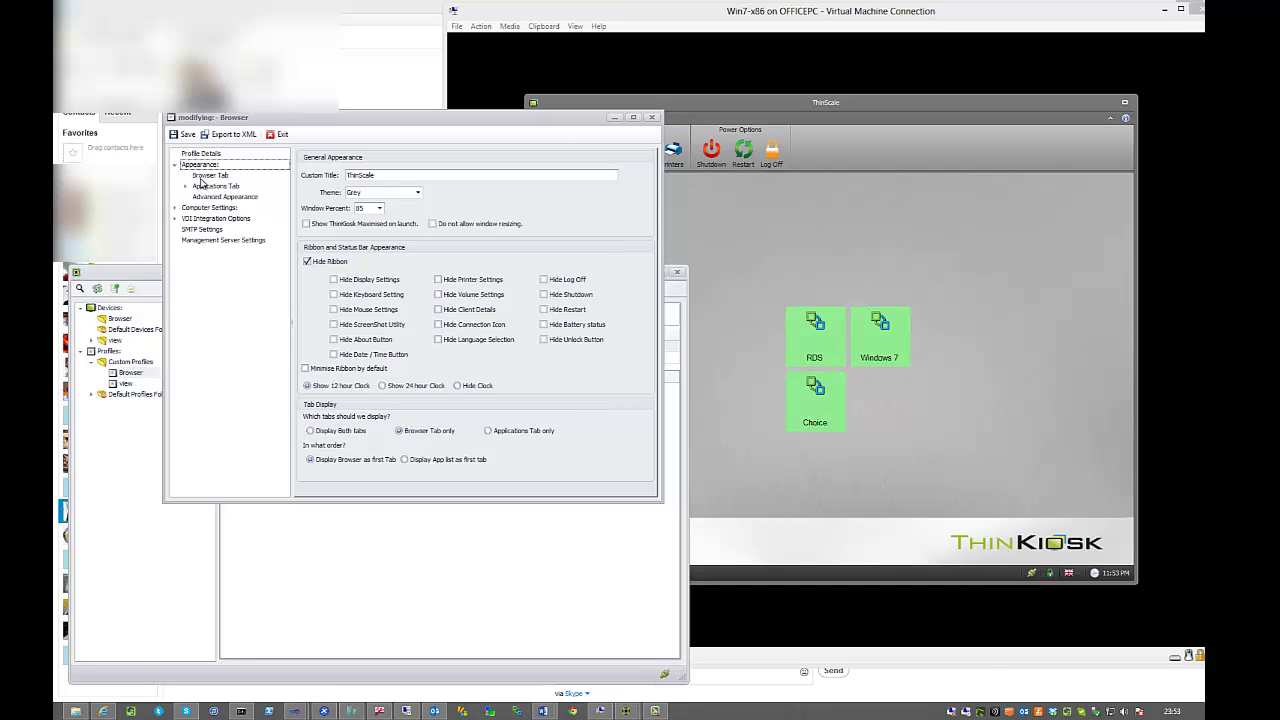
click(203, 176)
click(204, 177)
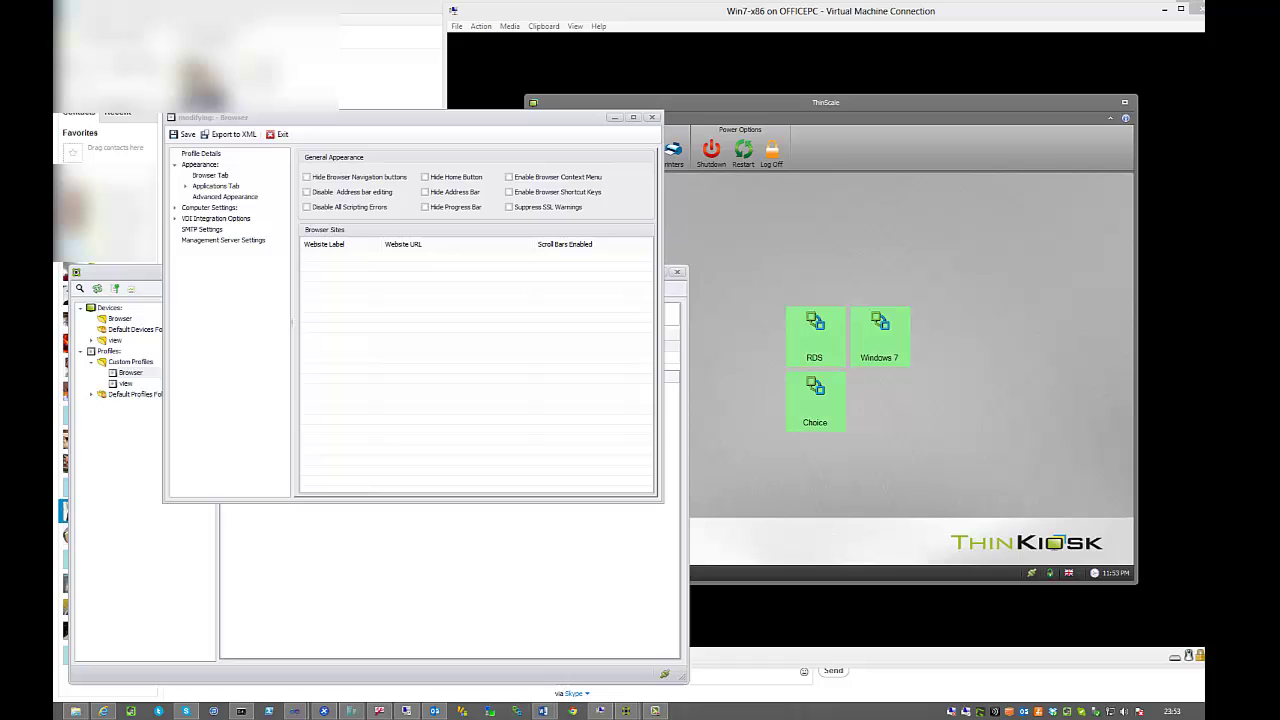
right_click(495, 310)
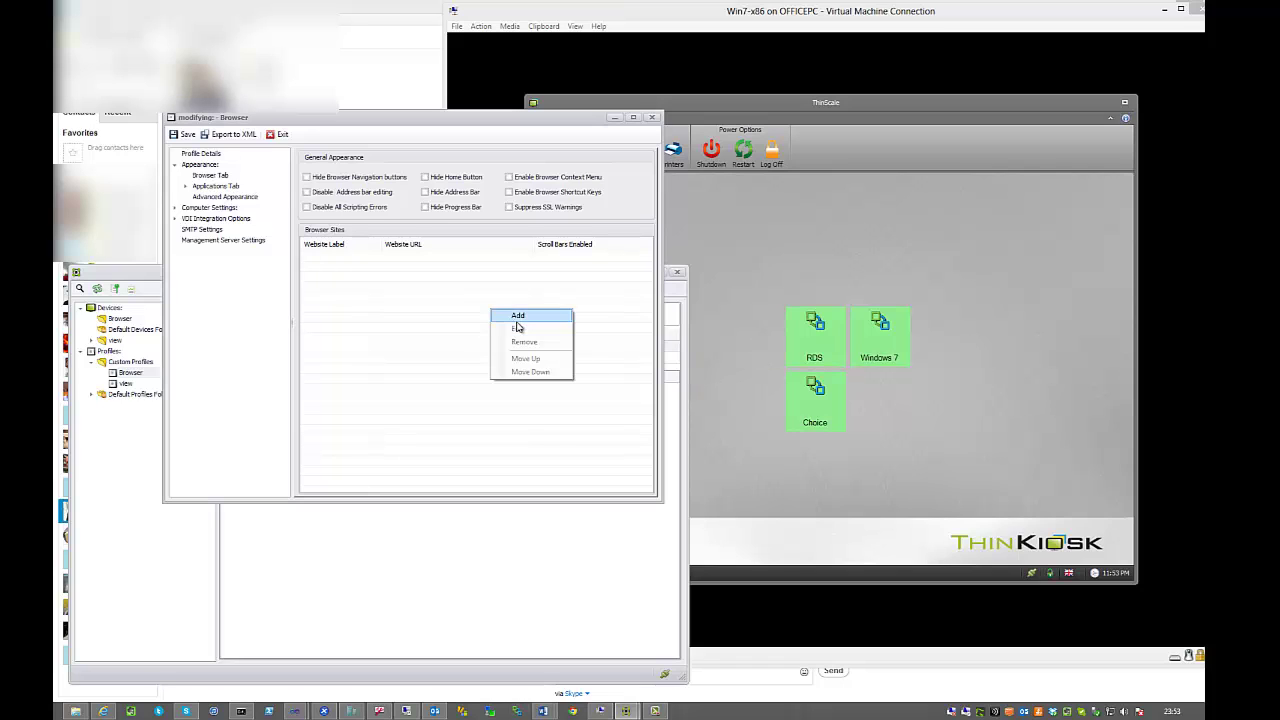
click(514, 317)
click(584, 329)
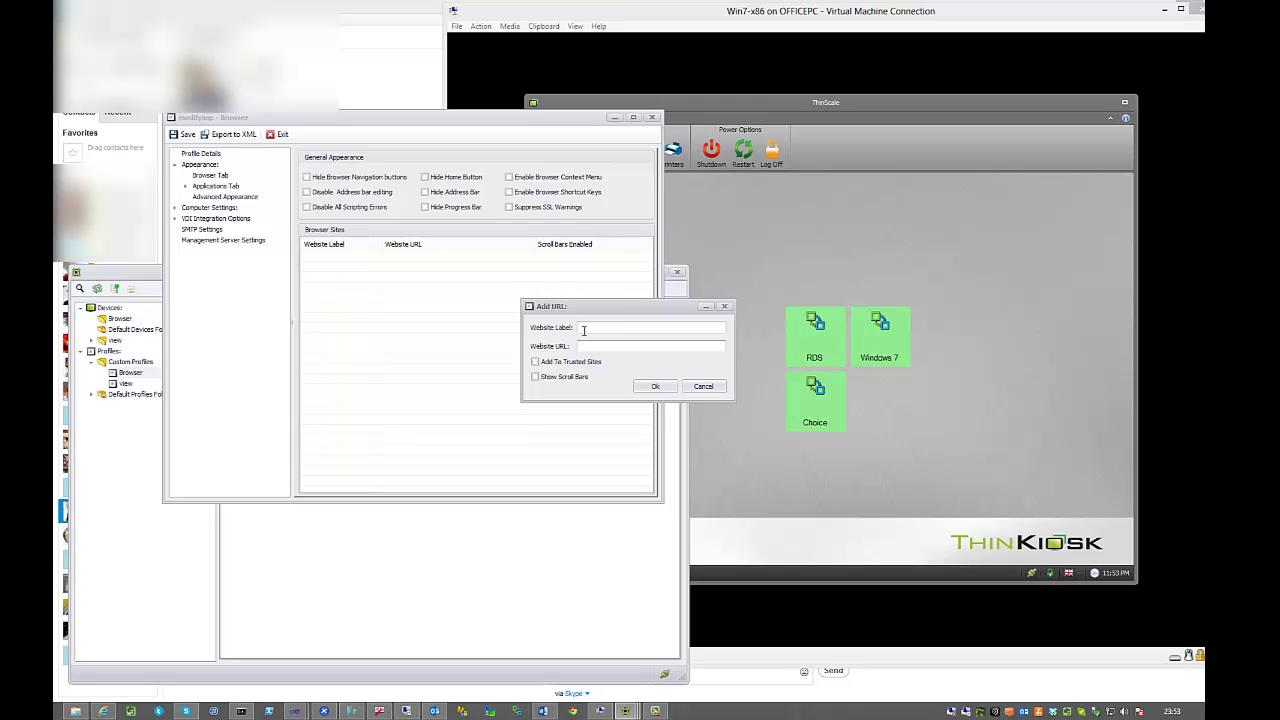
text(StoreFront)
key(Tab)
text(https://storefront.thinscale.net/Citrix/StoreWeb)
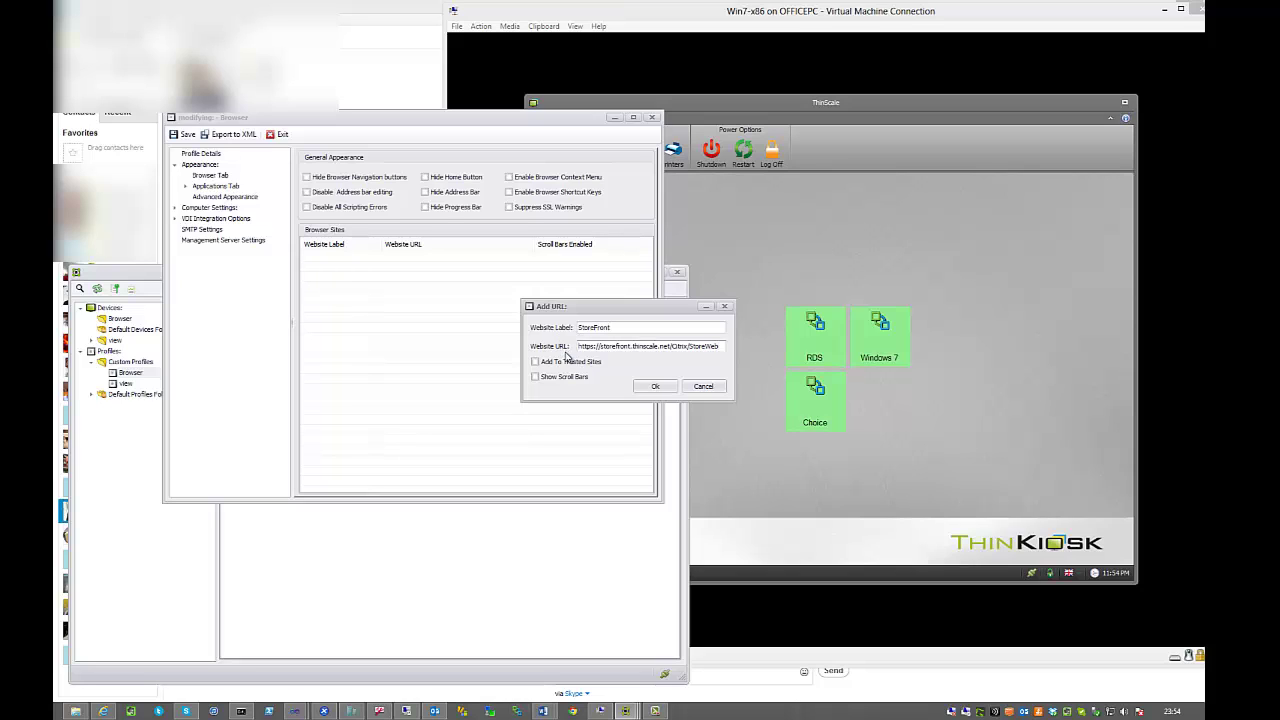
click(554, 364)
click(651, 388)
right_click(354, 284)
click(373, 289)
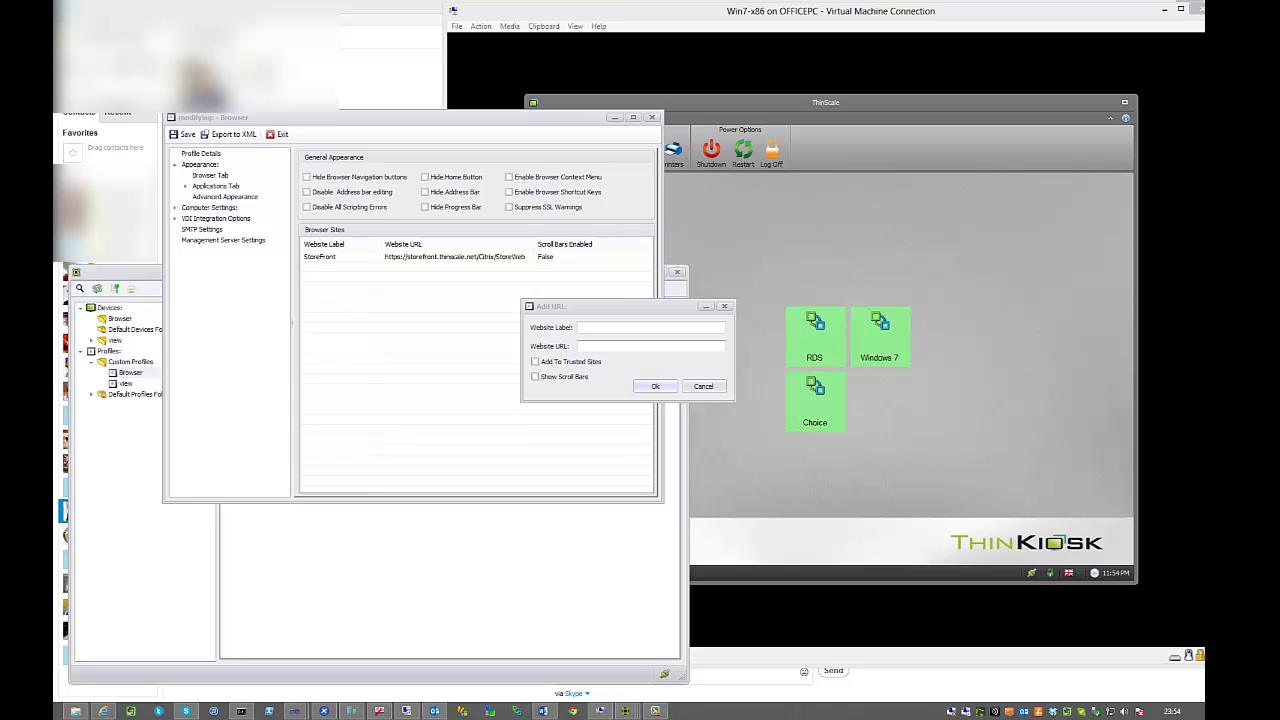
click(597, 329)
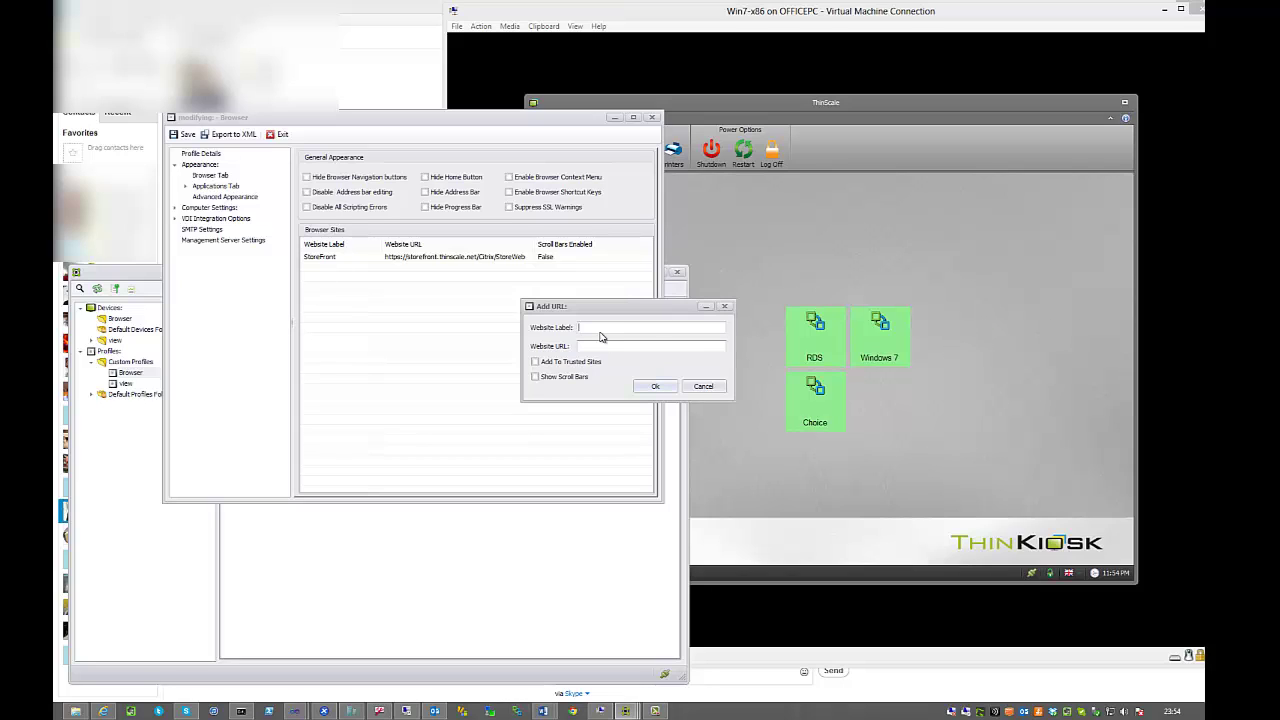
text(Web Interface)
text(http://webinterface54.home.local)
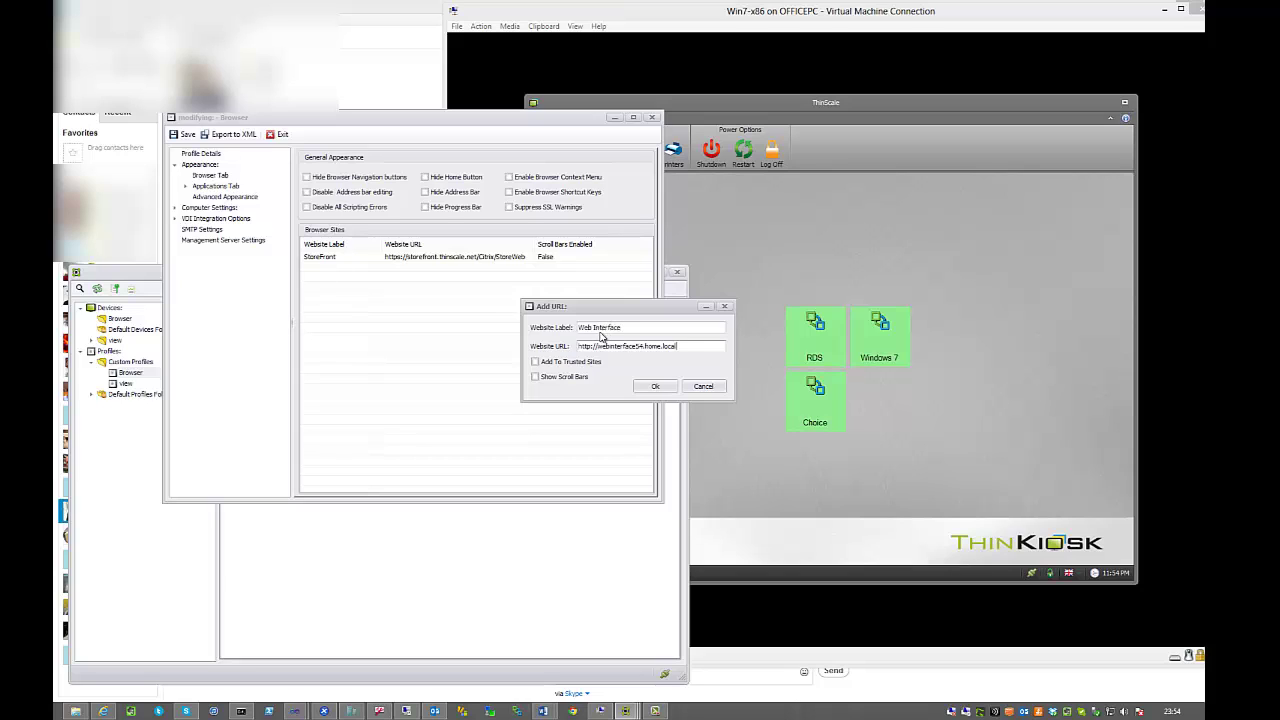
click(545, 362)
click(655, 386)
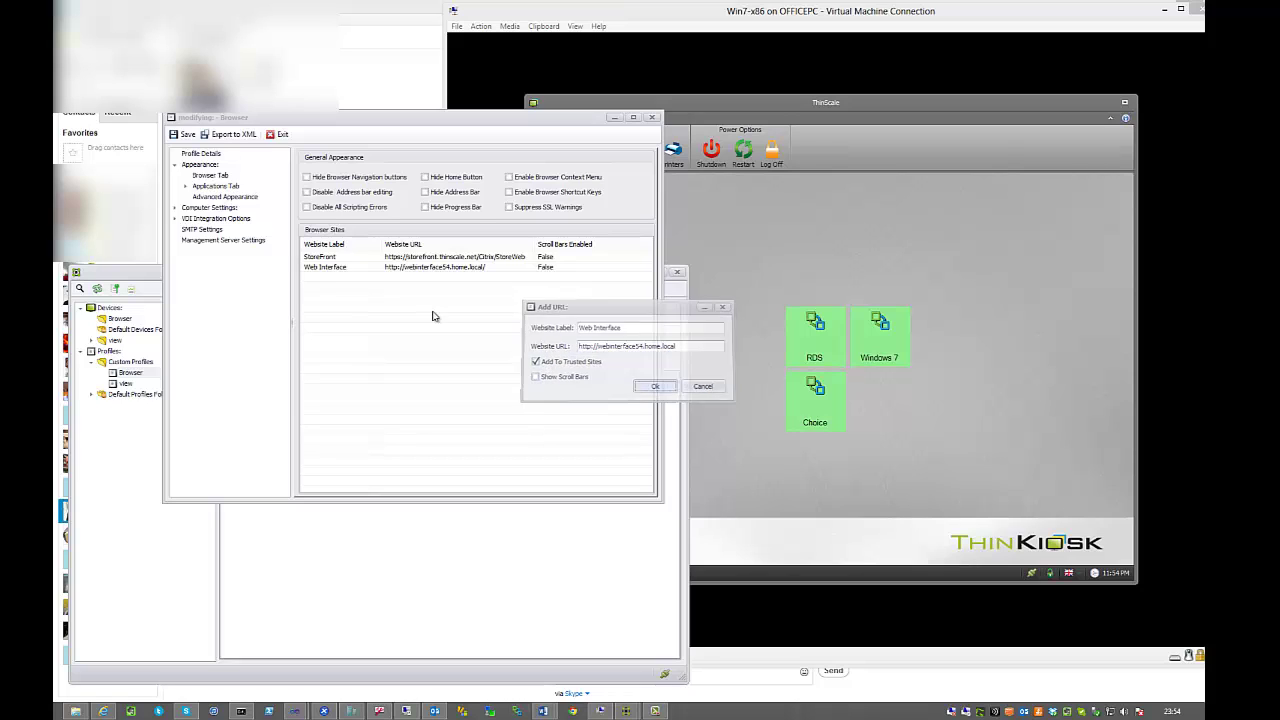
- Enable the startup script, make it run visible to users, and paste in the batch script that installs Citrix Receiver and VMware View
click(175, 207)
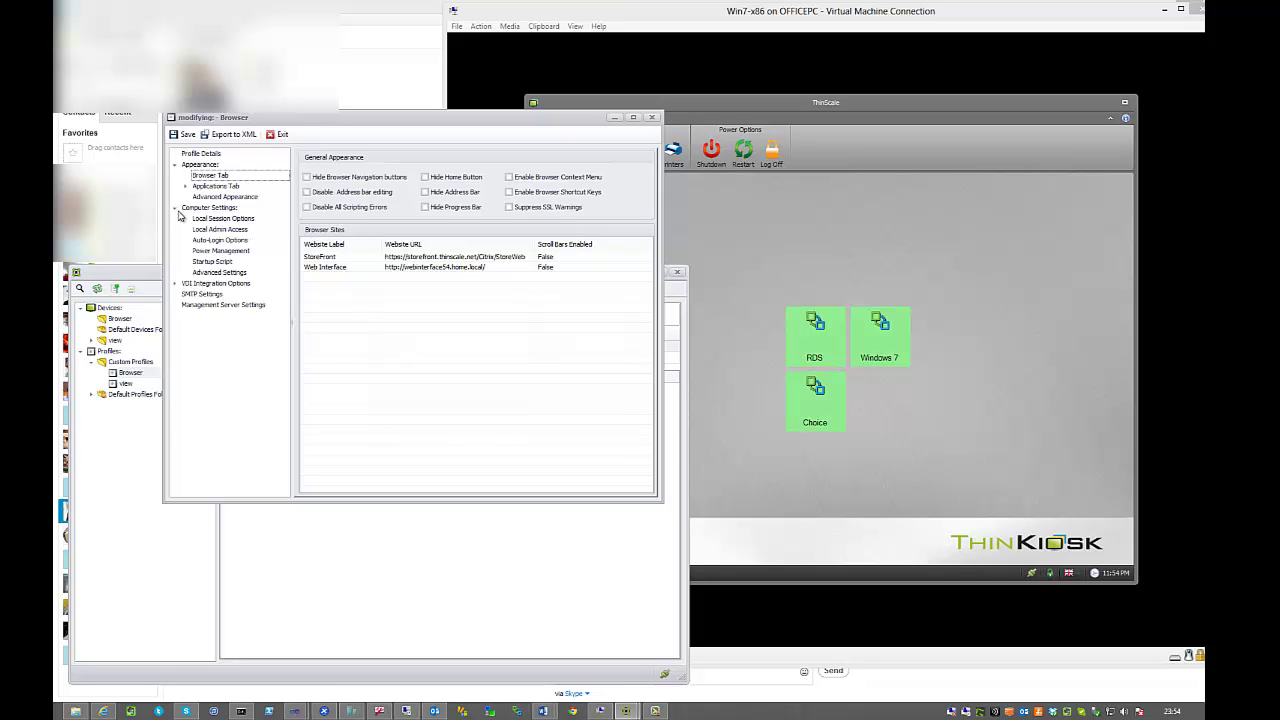
click(210, 261)
click(340, 161)
click(432, 161)
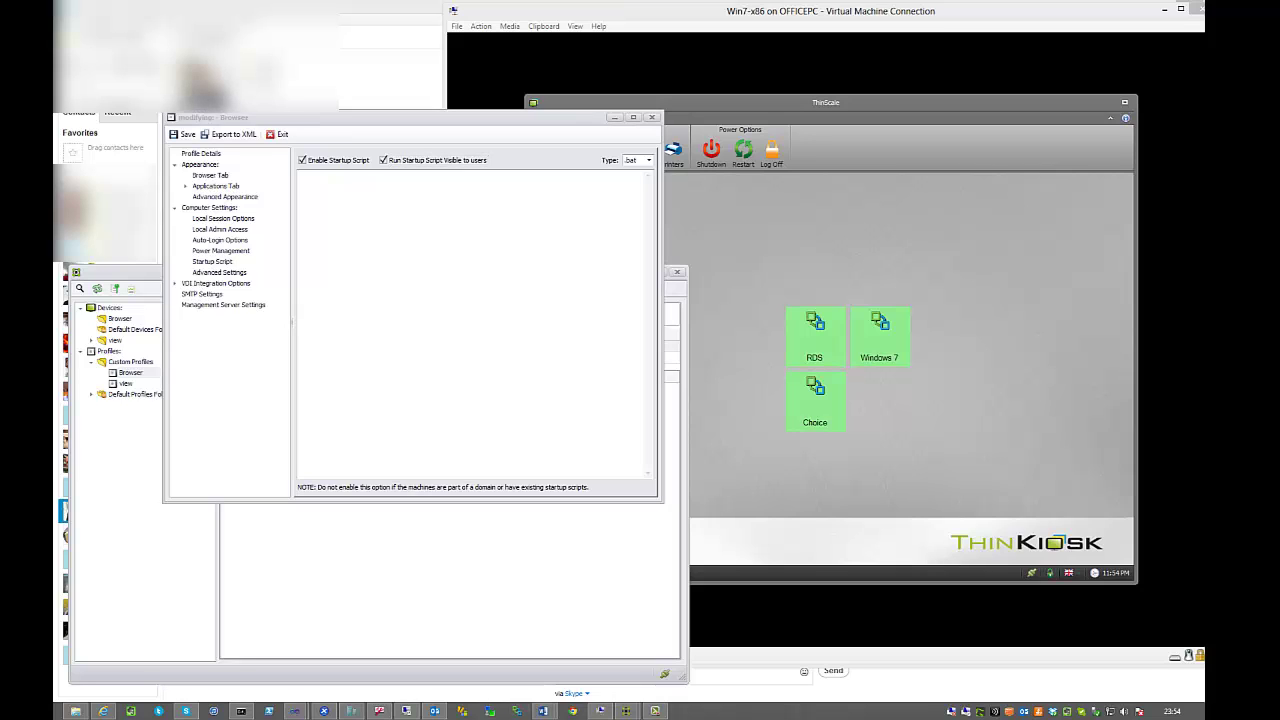
click(486, 271)
key(ctrl+v)
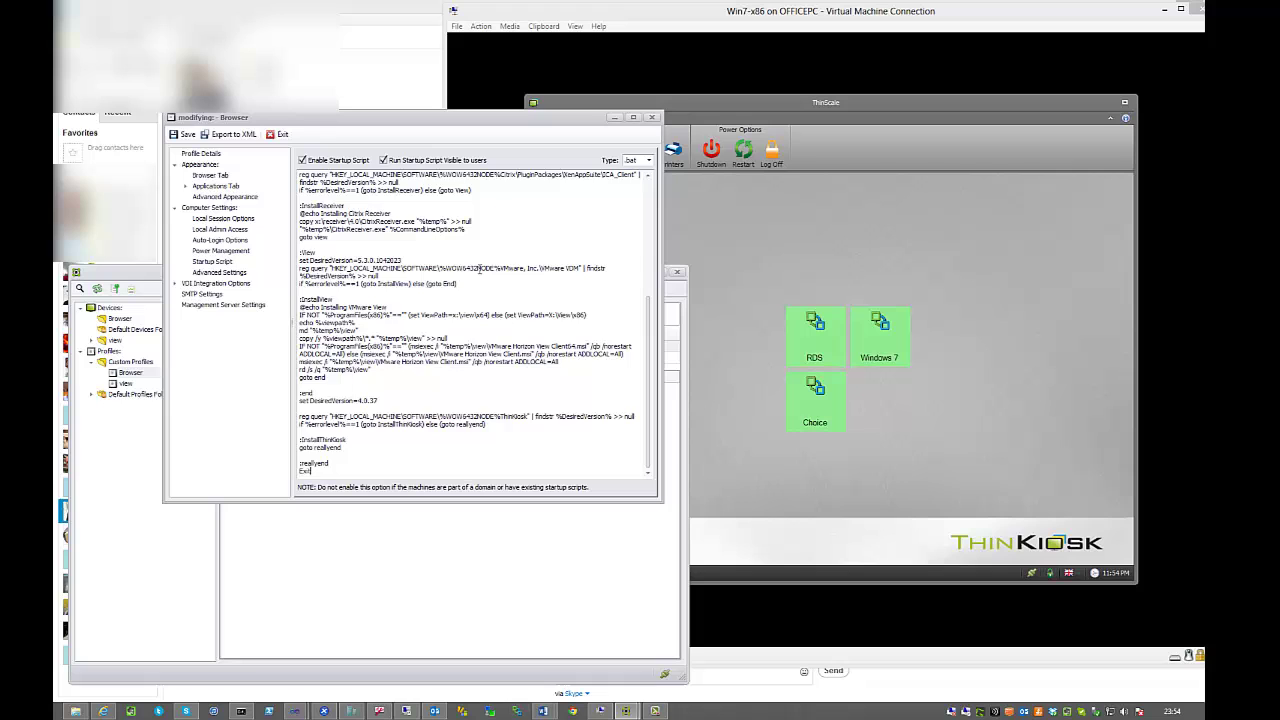
scroll(477, 314, up, 5)
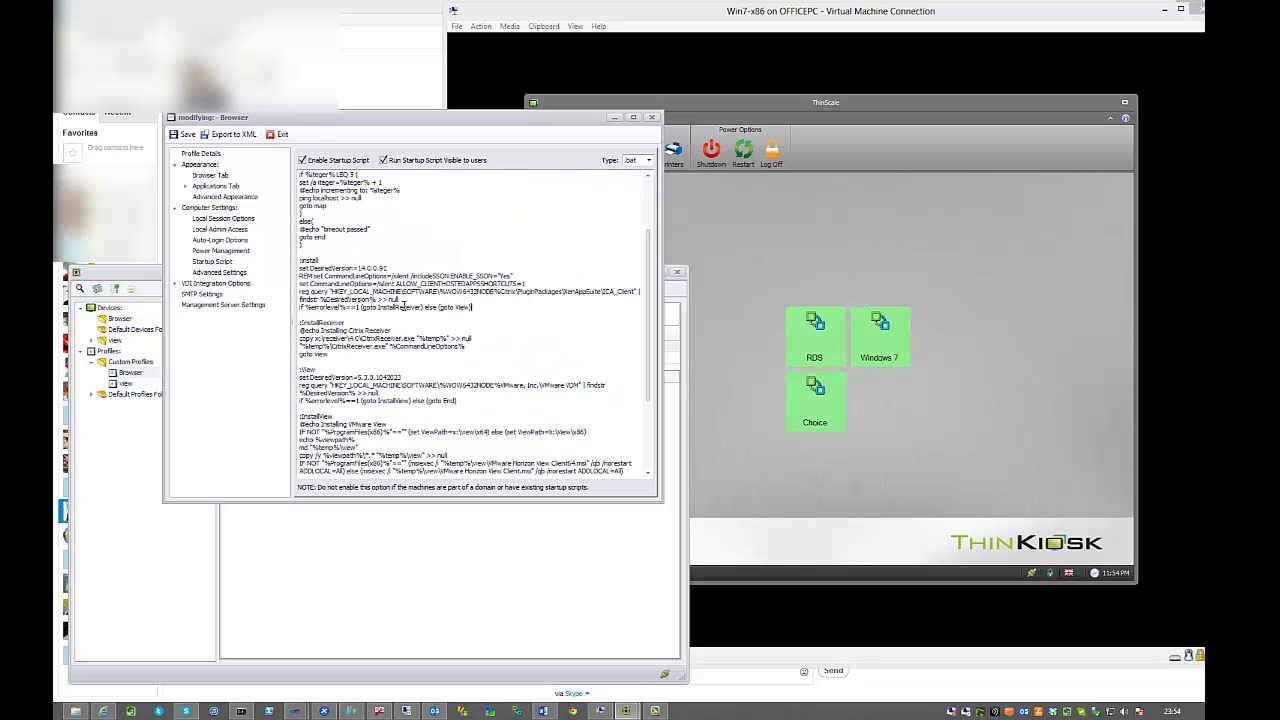
drag(472, 307, 297, 277)
drag(400, 268, 358, 268)
- Enable web interface logout when a session is launched, disable the Citrix Desktop Viewer, and save the profile
click(216, 283)
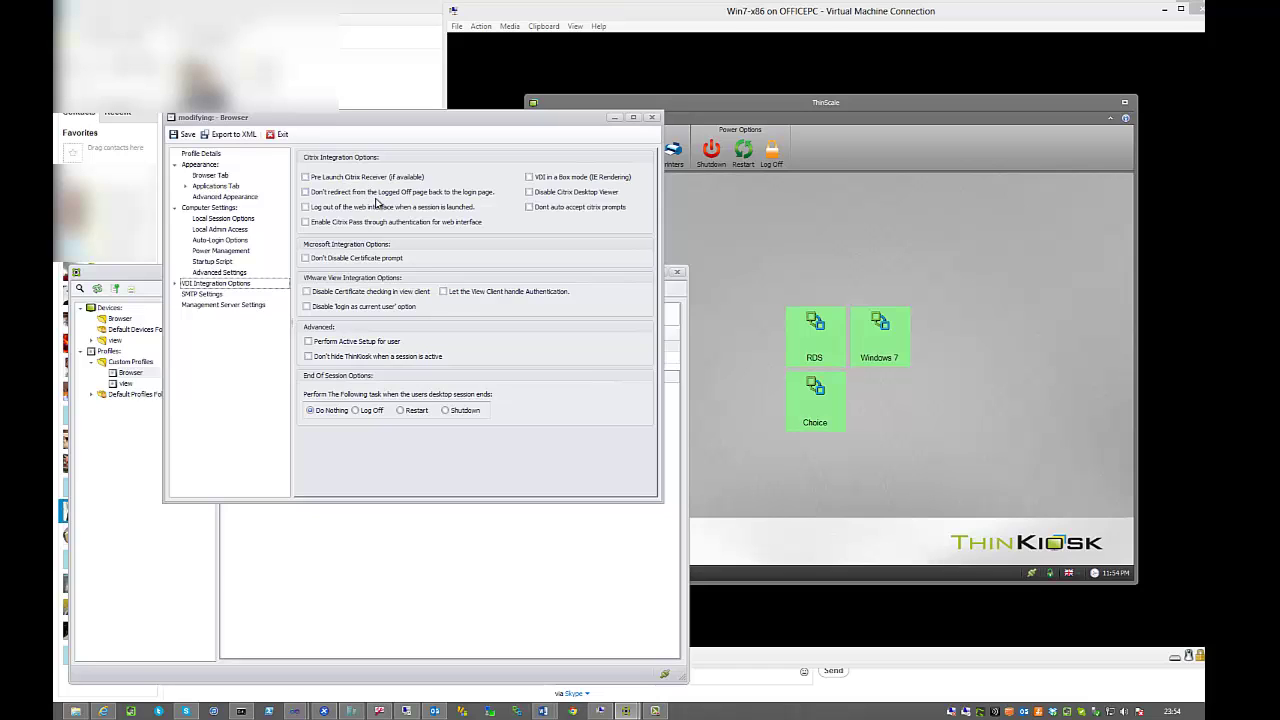
click(325, 211)
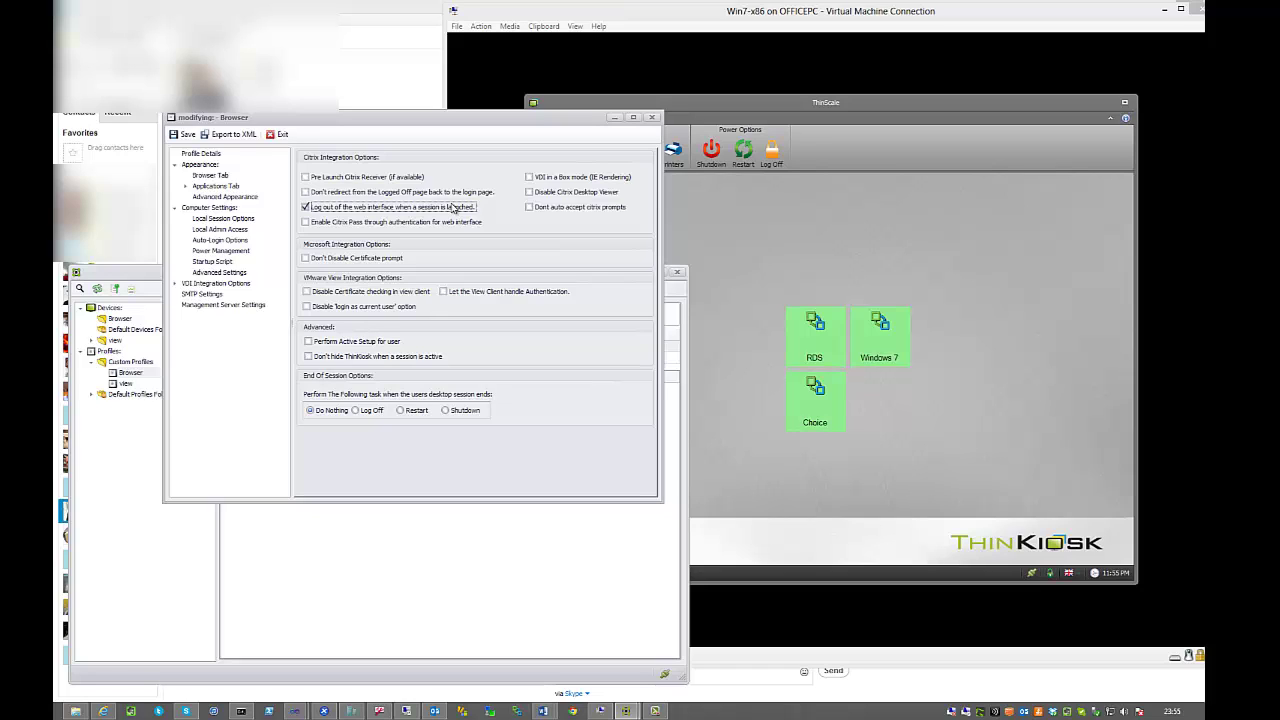
click(548, 193)
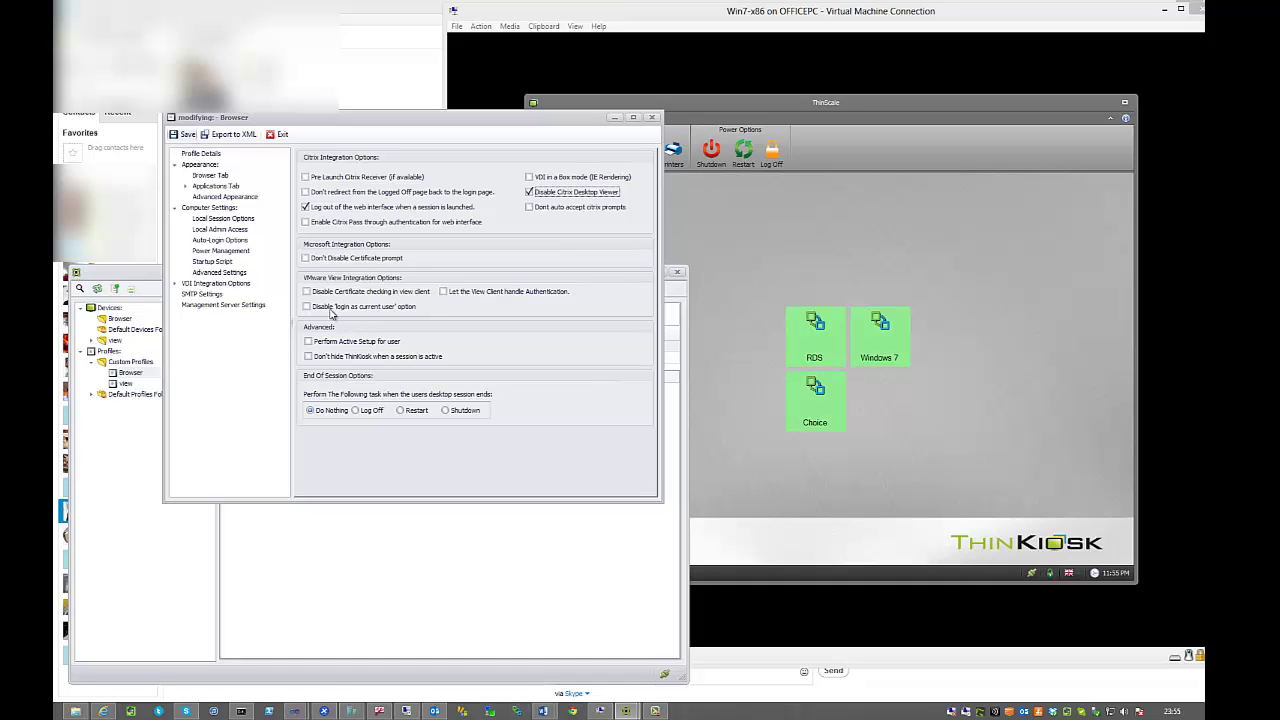
click(183, 134)
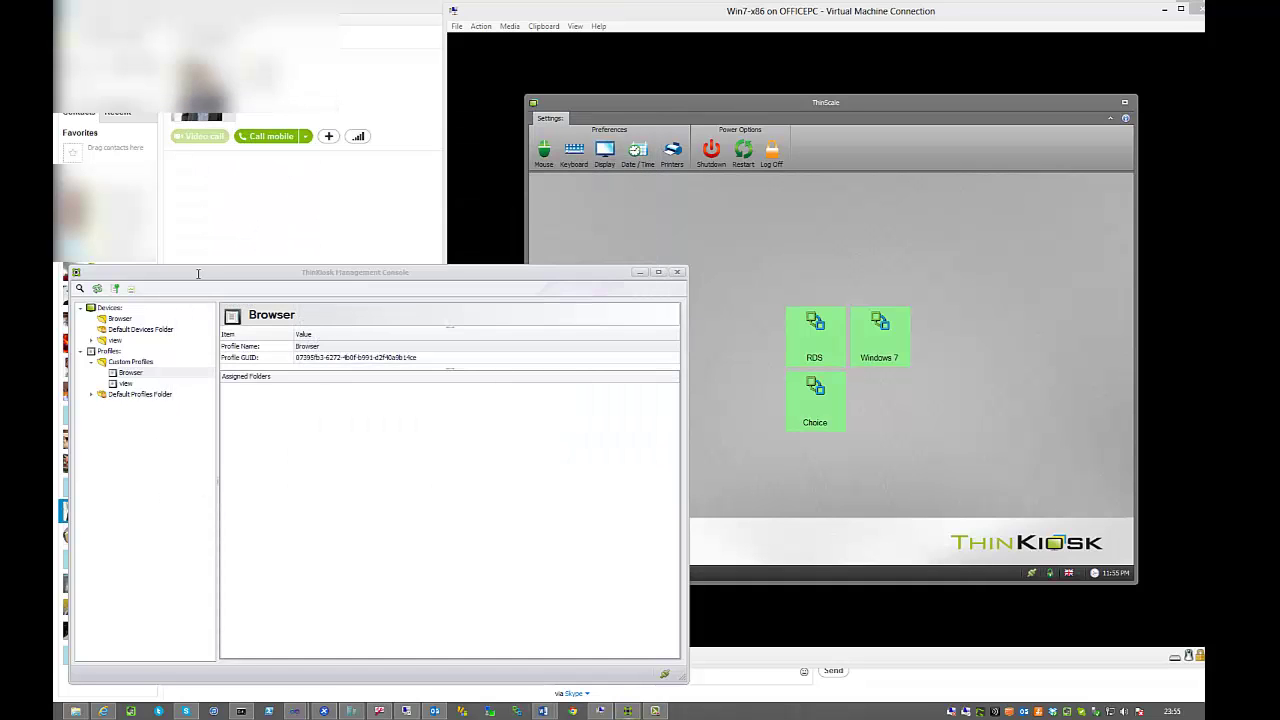
- Assign the Browser custom profile to the Browser device folder
click(127, 372)
click(120, 318)
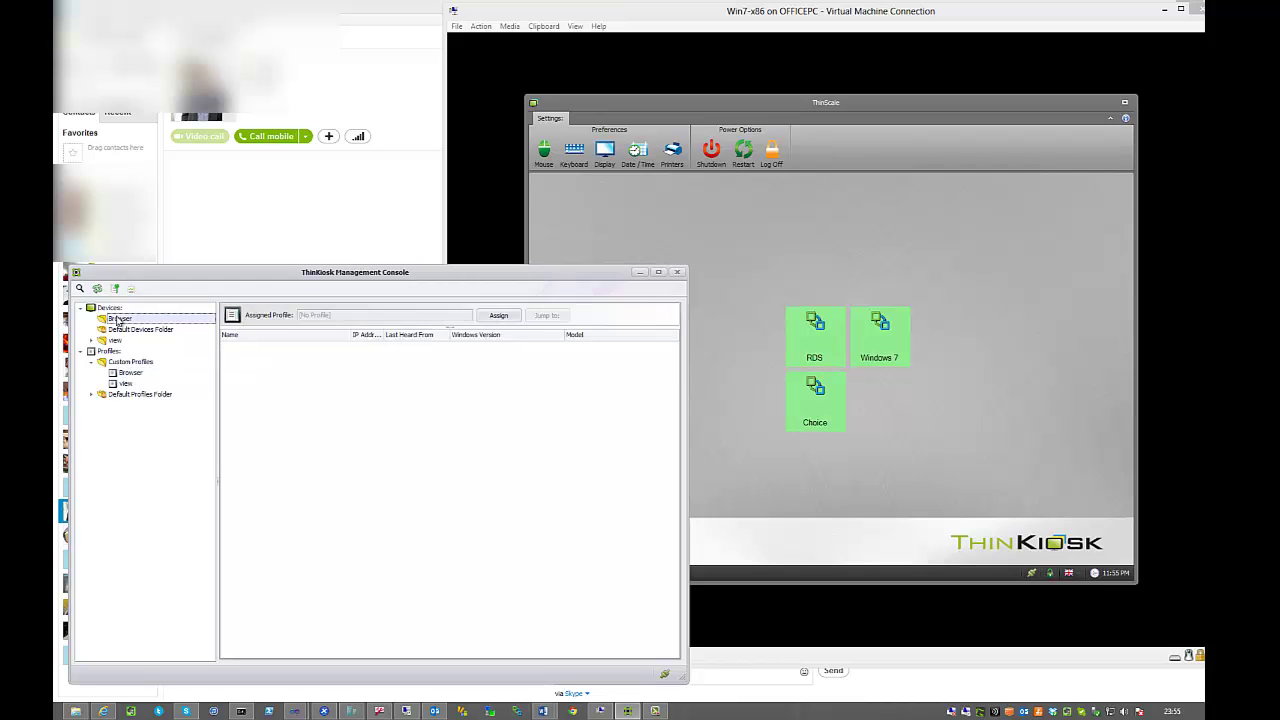
click(496, 317)
click(560, 296)
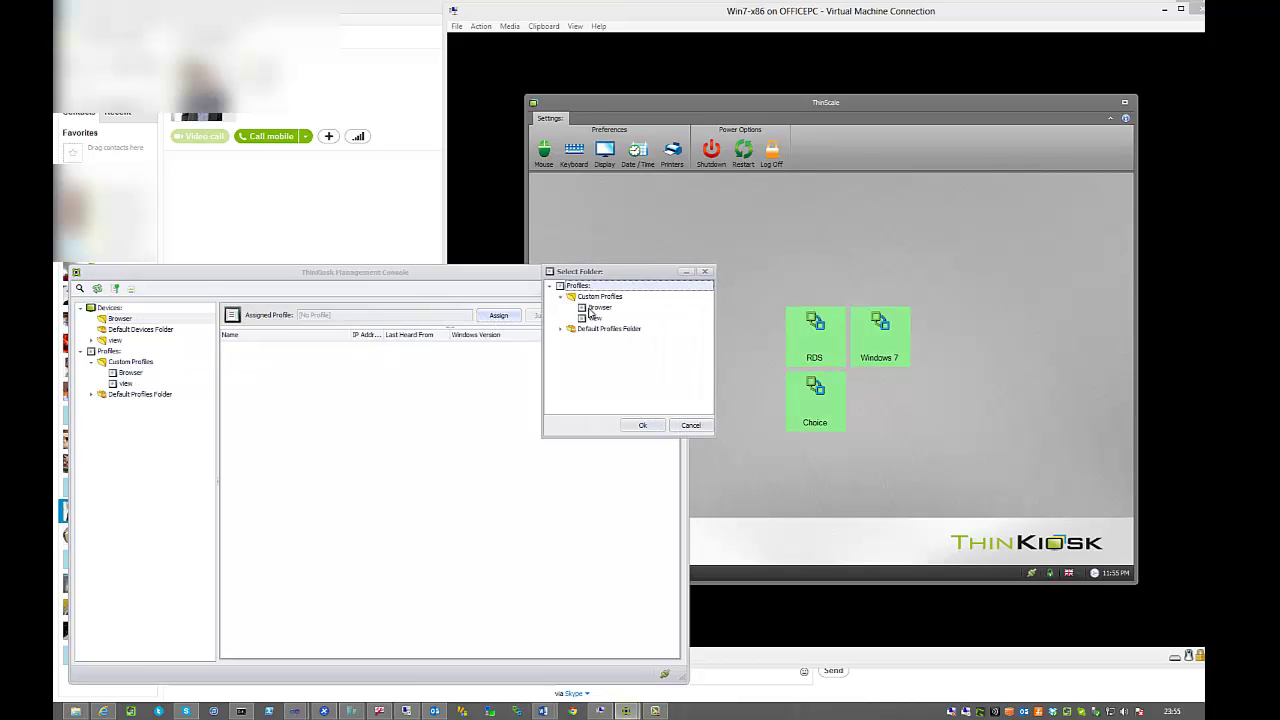
click(598, 307)
click(642, 426)
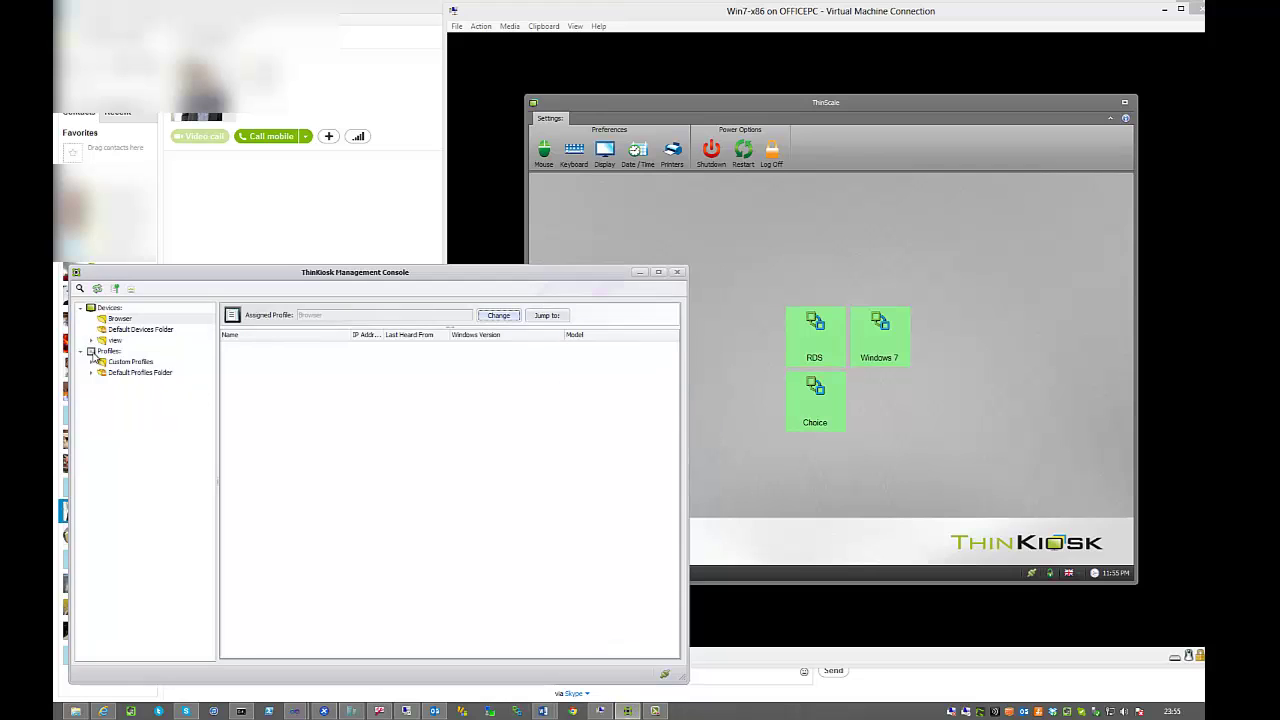
- Move the device TK-WIN7-X86 from the view folder into the Browser device folder
click(91, 341)
click(132, 351)
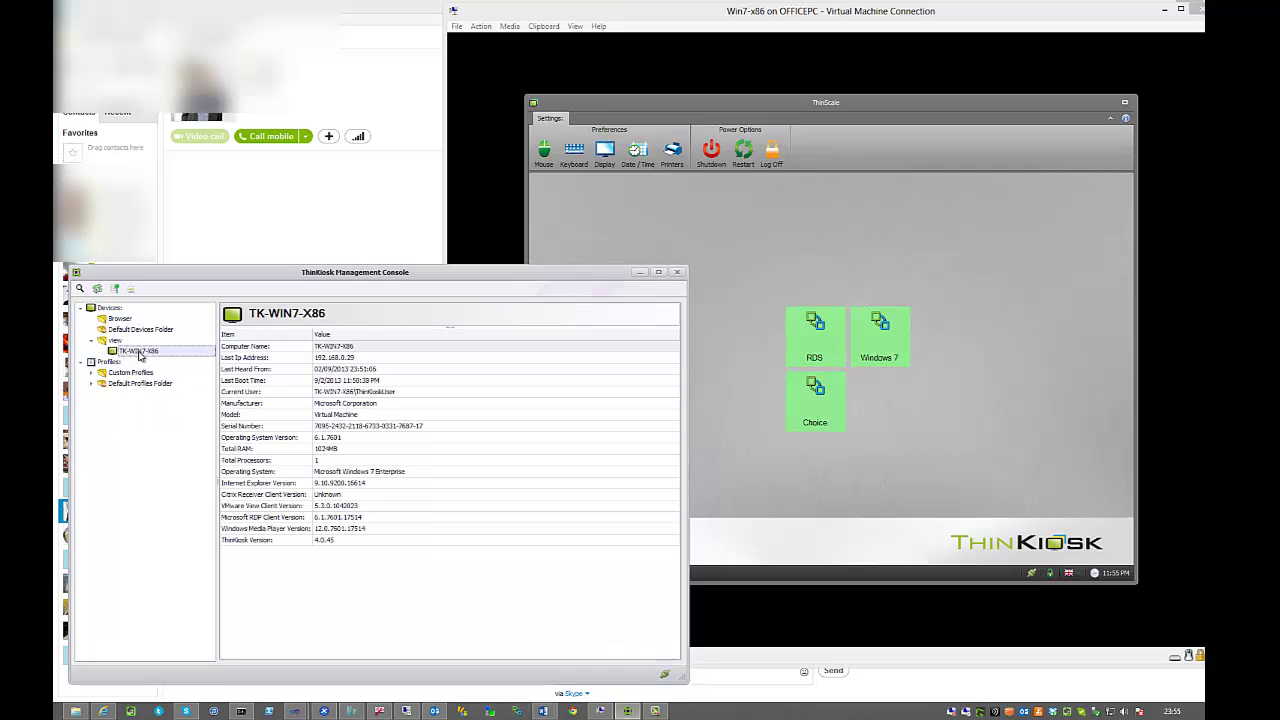
click(795, 158)
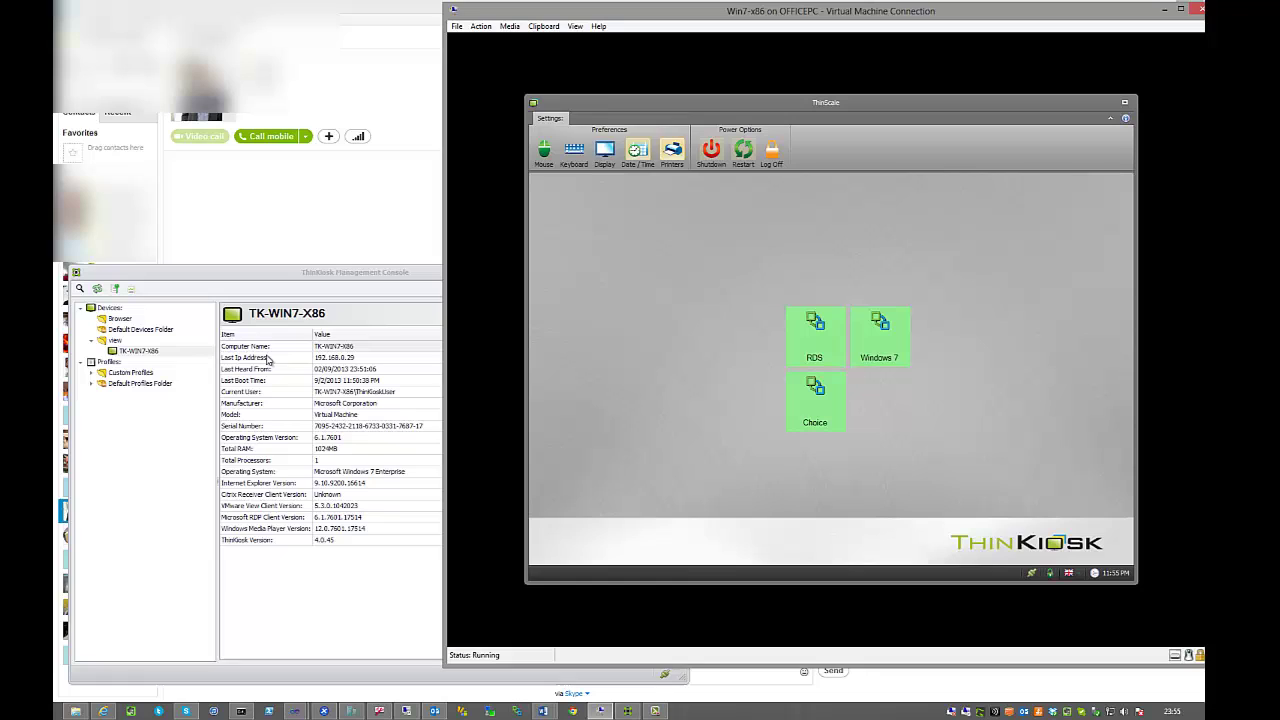
click(124, 361)
click(132, 351)
right_click(132, 351)
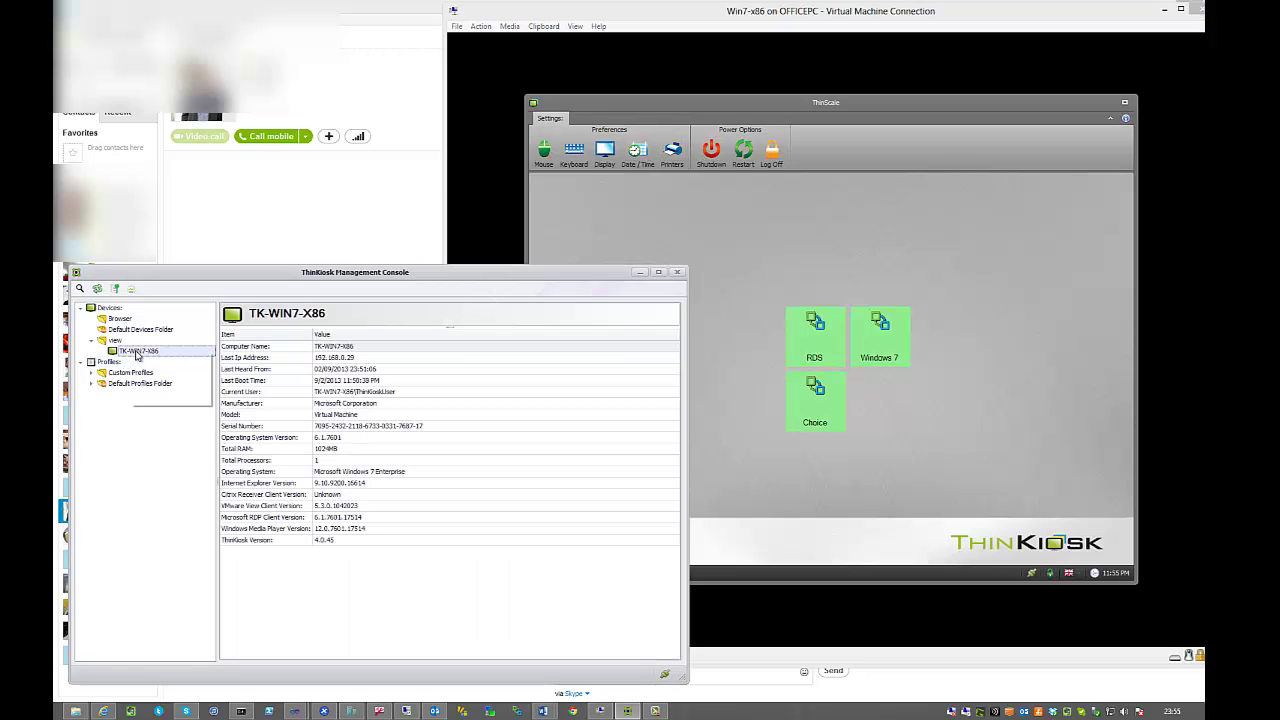
drag(132, 351, 118, 319)
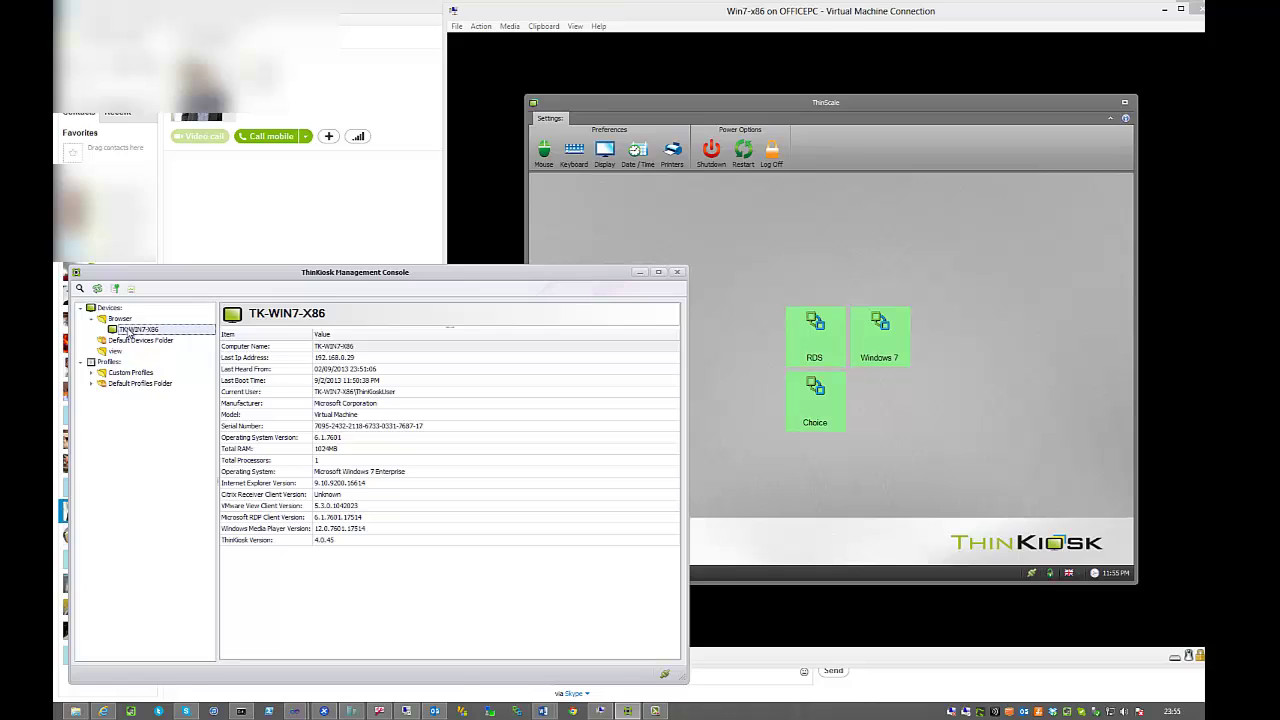
- Send an Update Device request to TK-WIN7-X86 and accept the administrator's refresh in the virtual machine
right_click(130, 334)
mouse_move(155, 337)
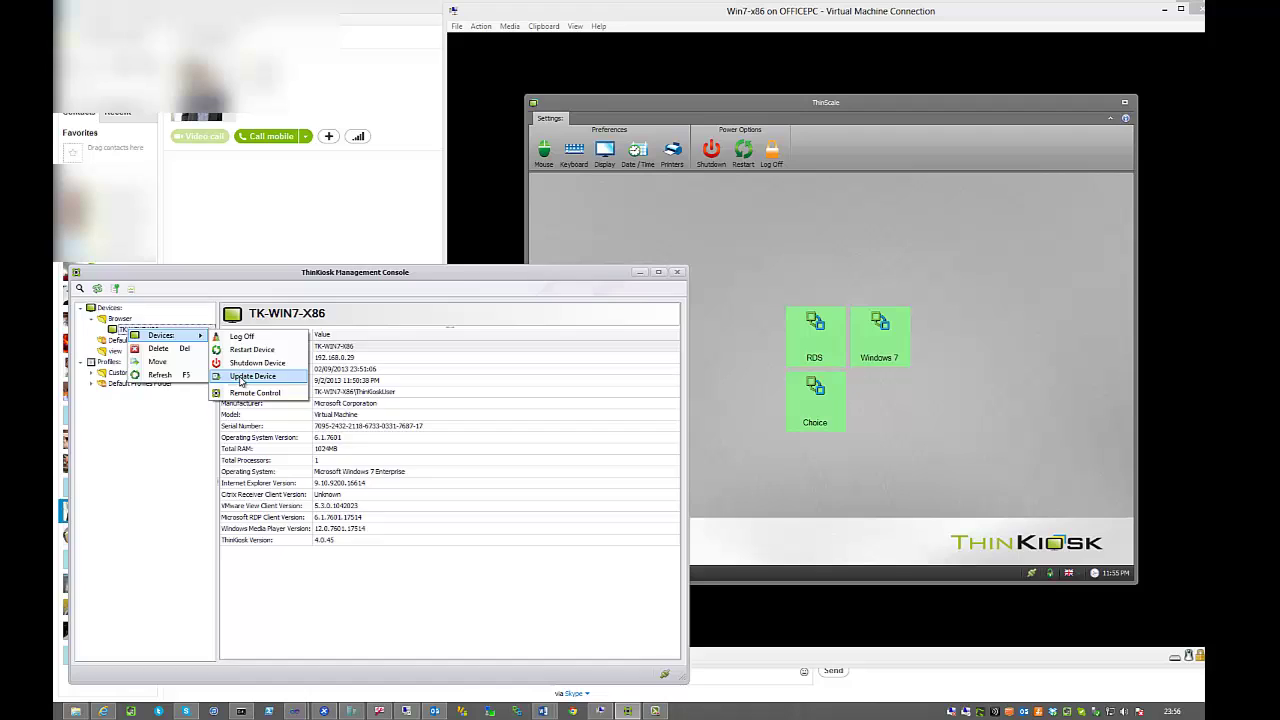
click(238, 380)
click(745, 308)
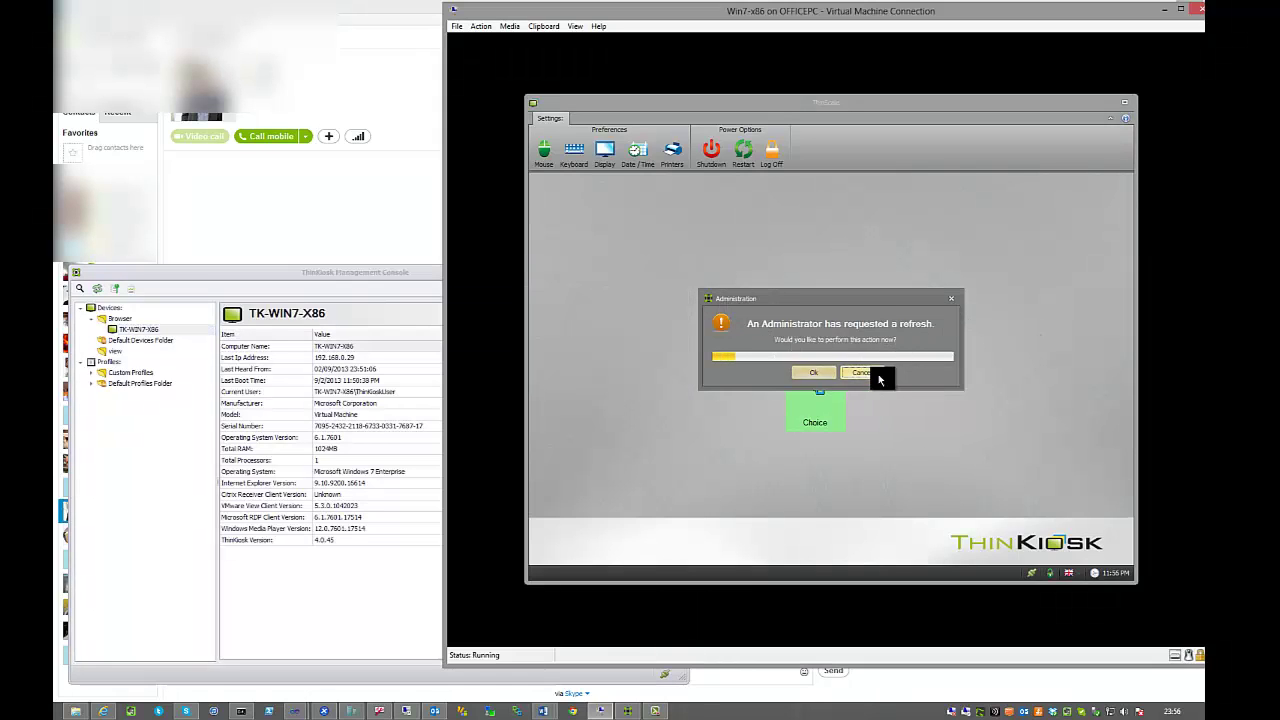
click(813, 374)
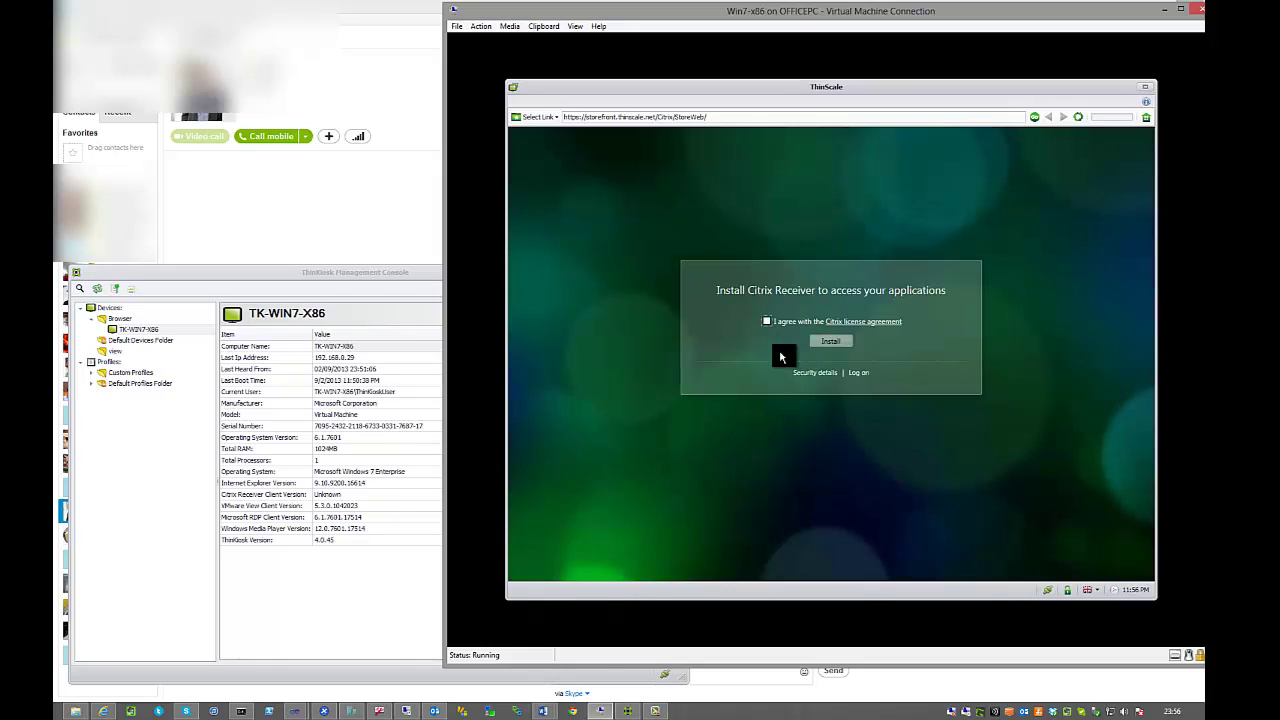
- Send another device request to TK-WIN7-X86 from the management console and bring up the StoreFront log-on page in the virtual machine
click(548, 118)
click(67, 420)
right_click(126, 329)
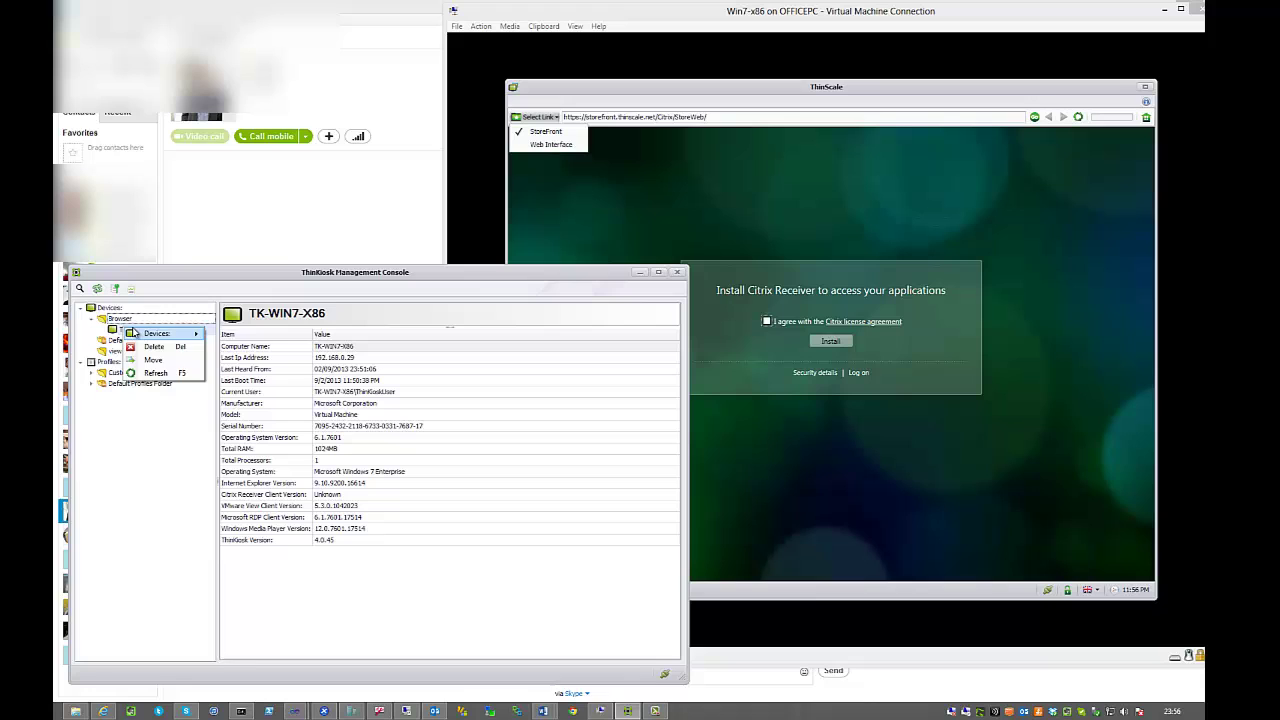
mouse_move(170, 335)
click(247, 347)
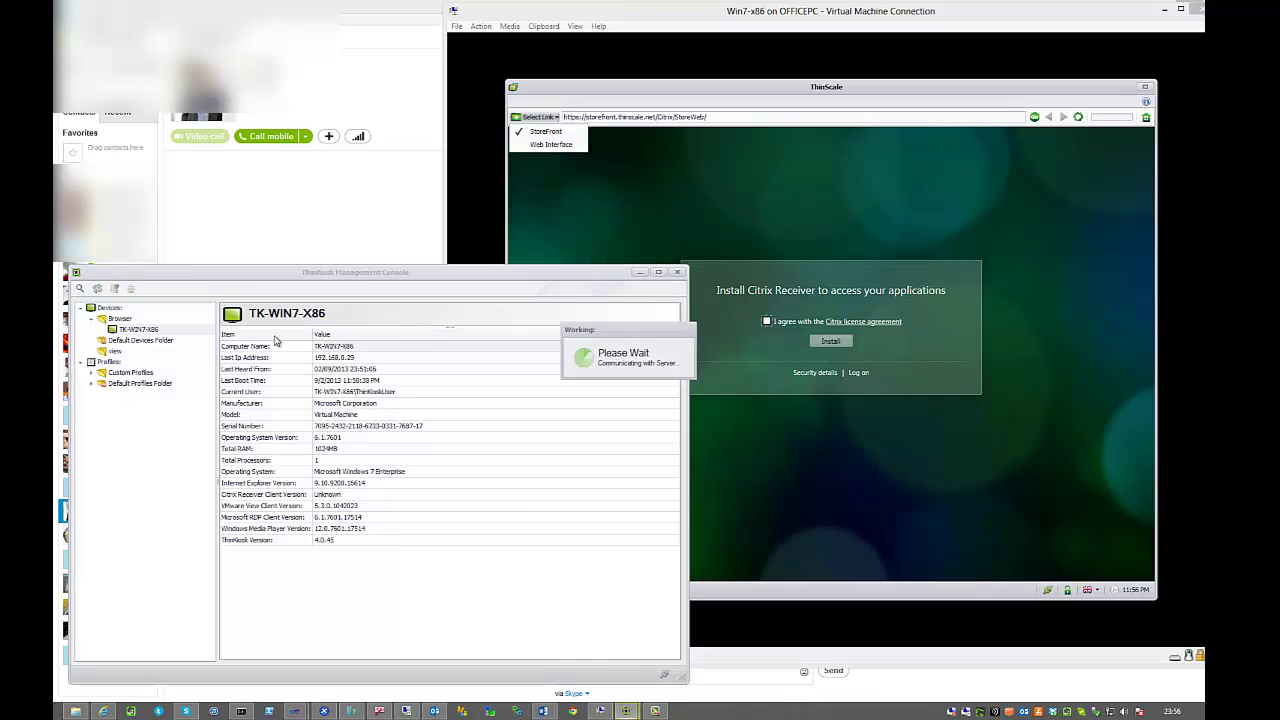
click(838, 332)
click(816, 372)
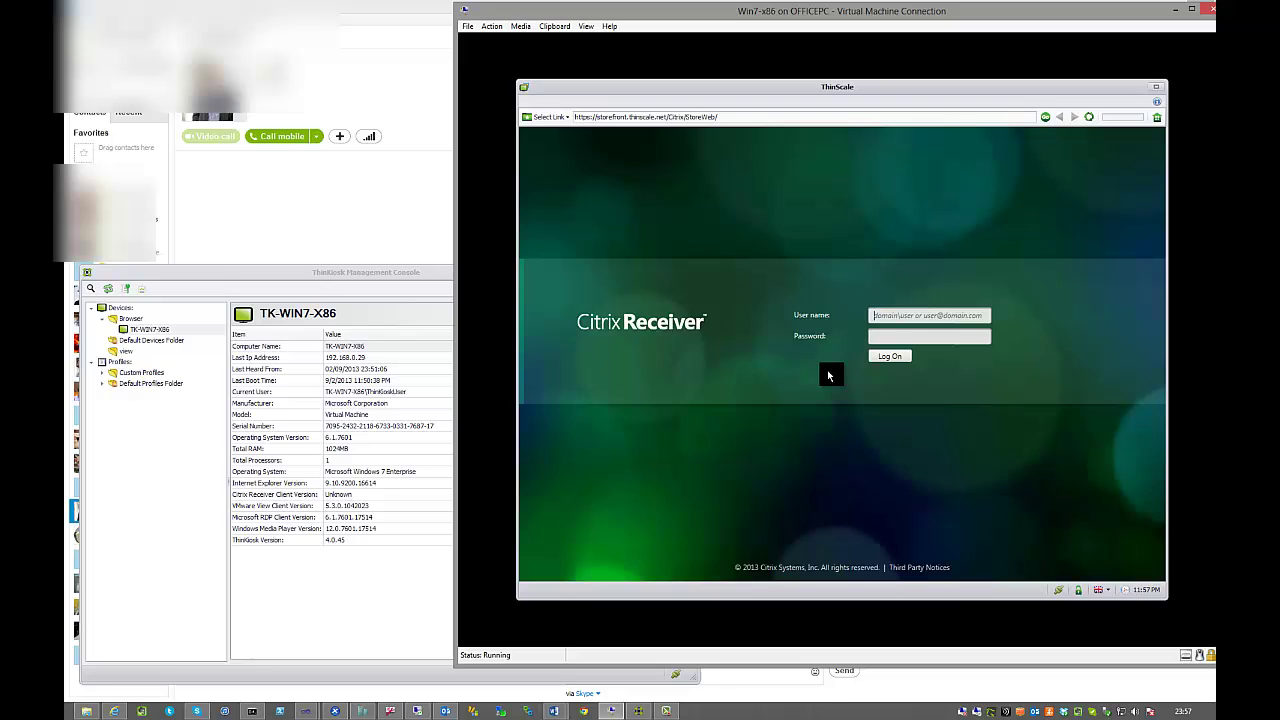
click(563, 117)
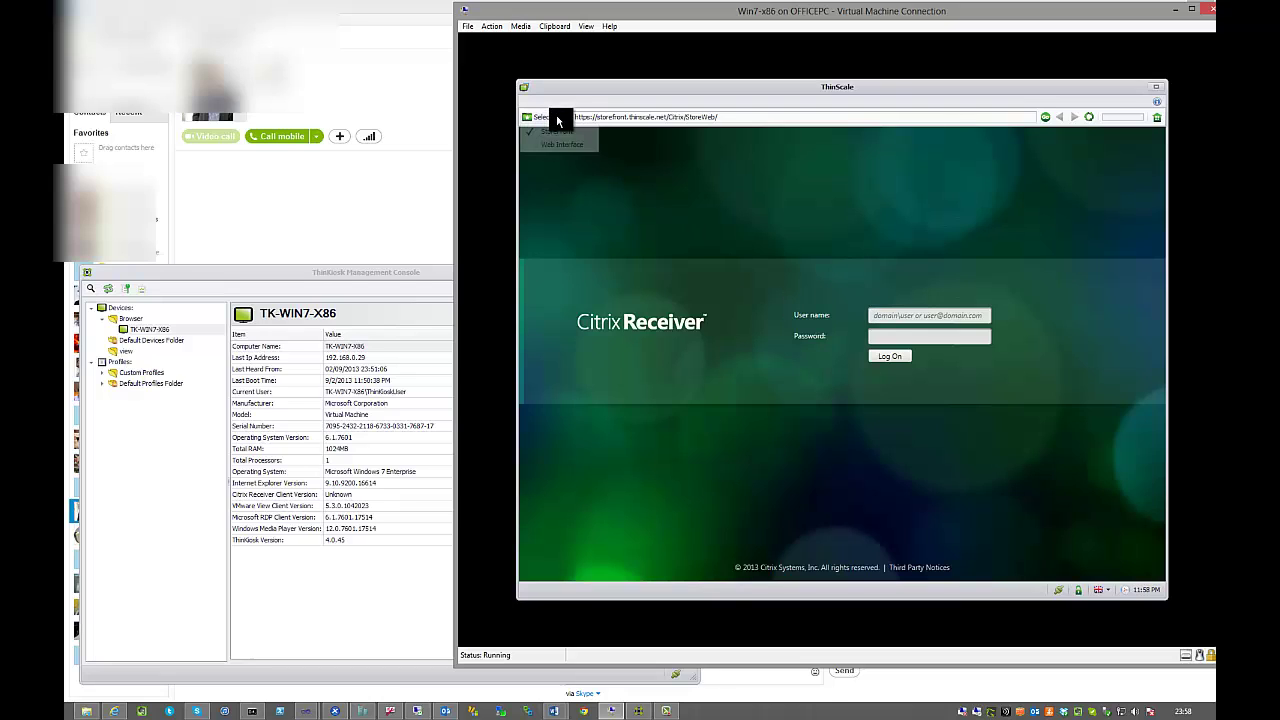
click(556, 146)
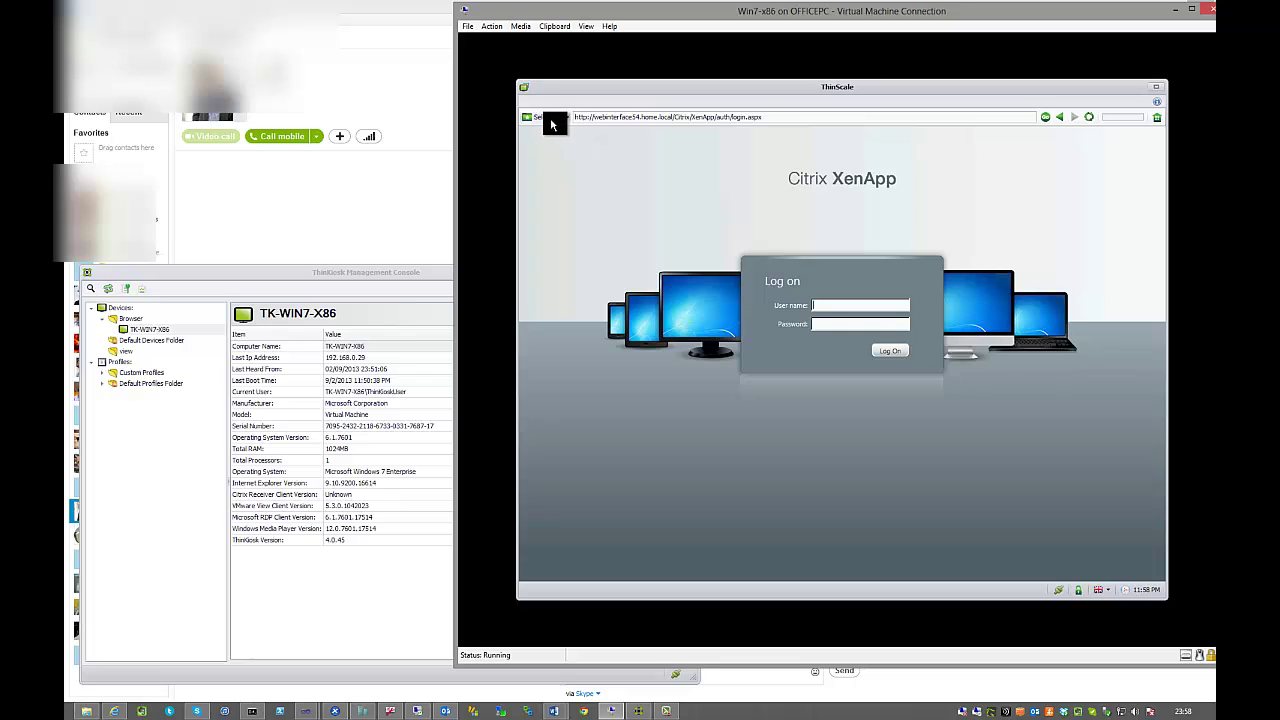
click(766, 117)
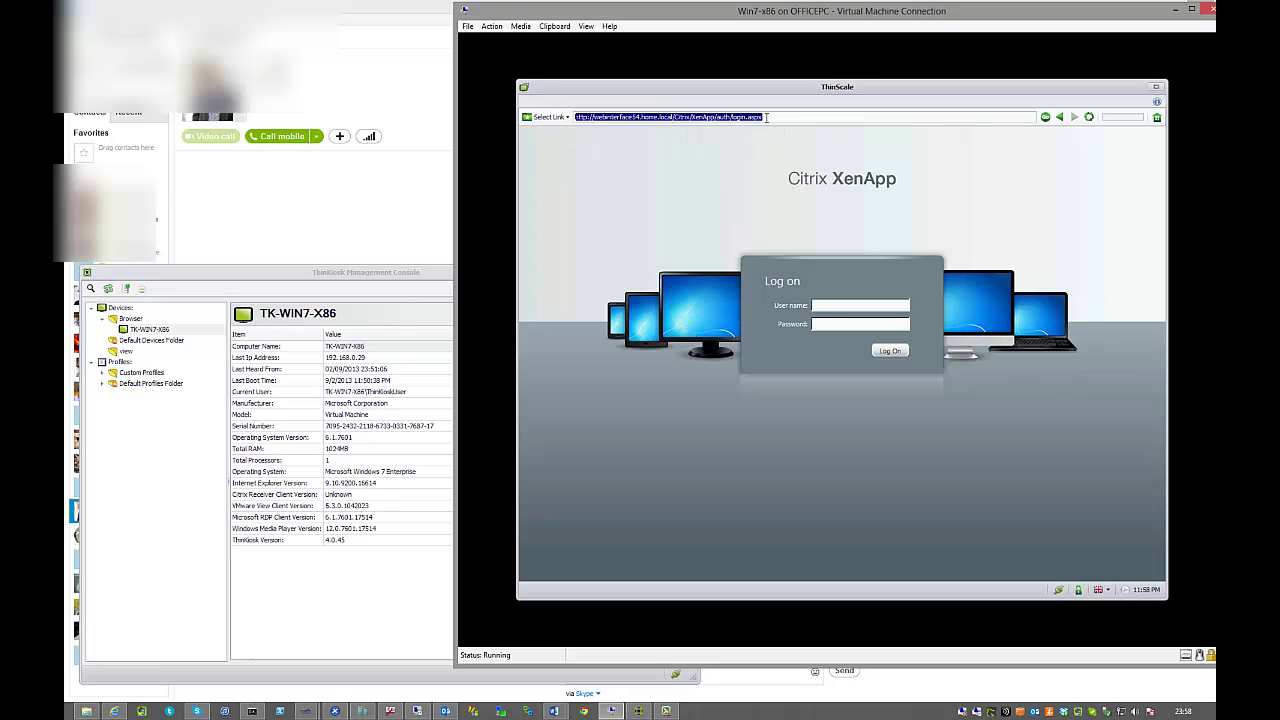
text(www.f)
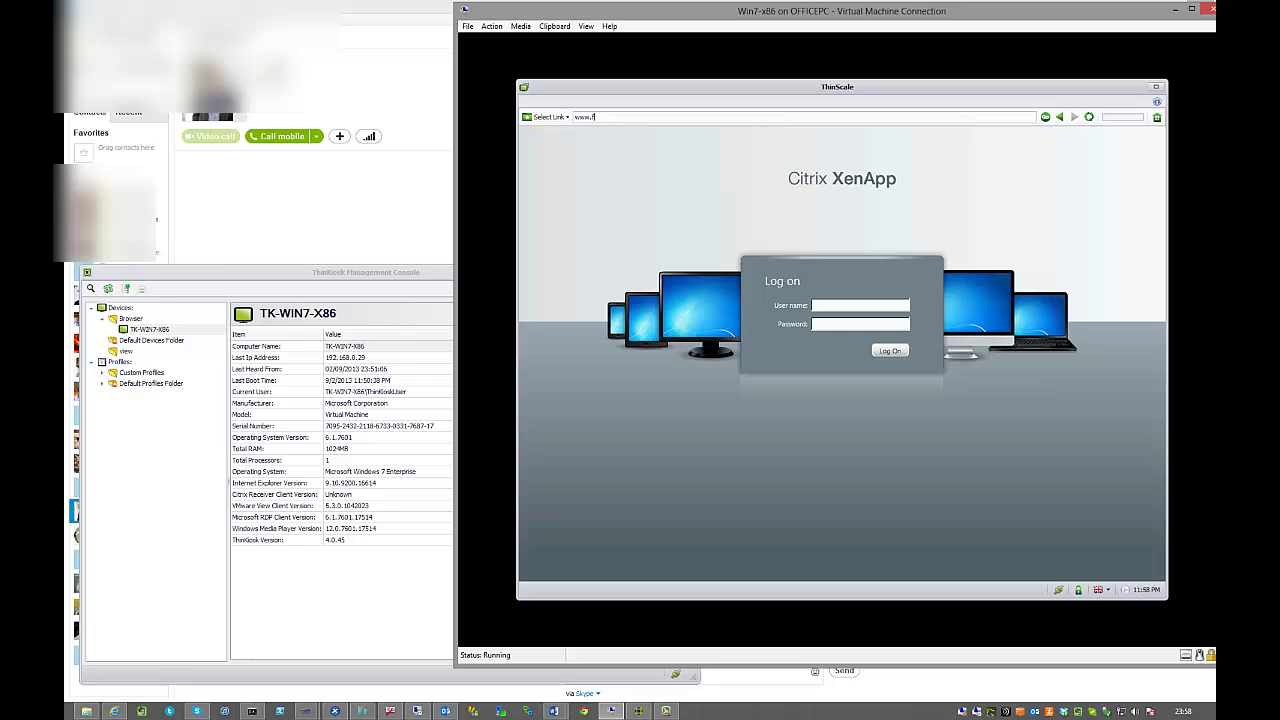
text(acebook.com)
key(Return)
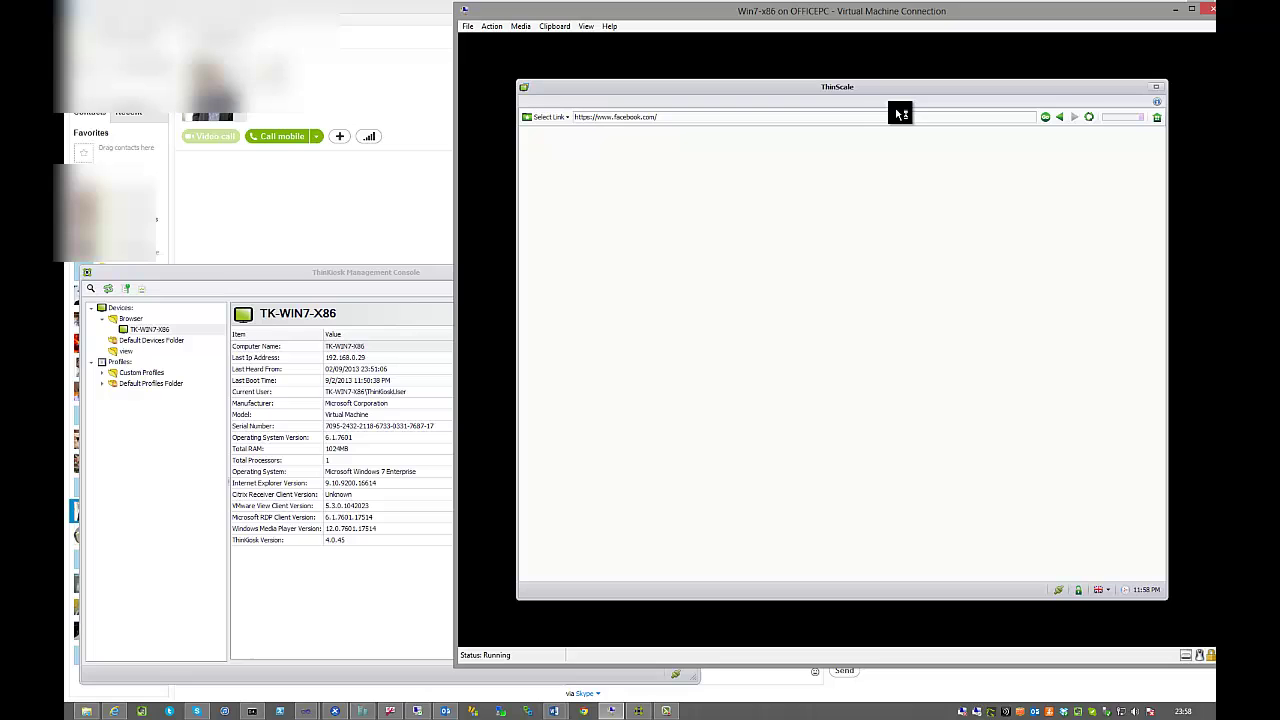
- Return the kiosk browser to the StoreFront site and log on with the domain user name and account password
click(548, 117)
click(560, 131)
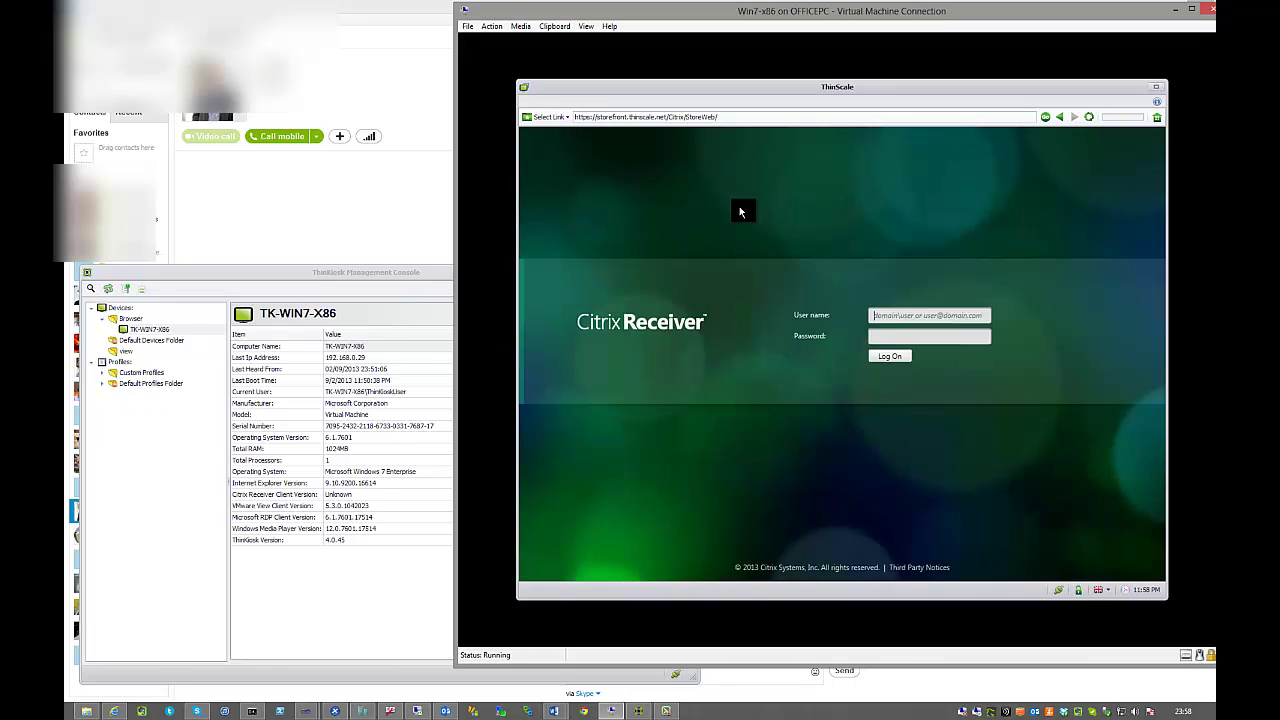
text(home\andy)
key(Tab)
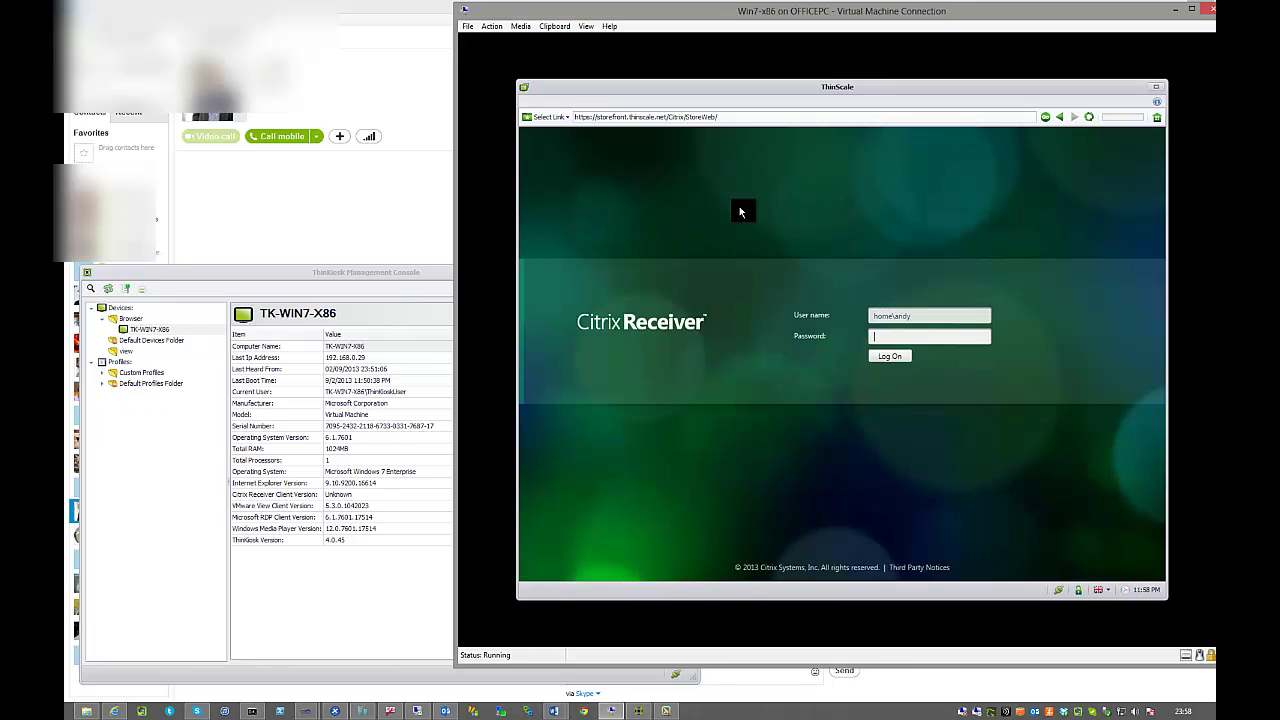
text(•••••••••)
key(Return)
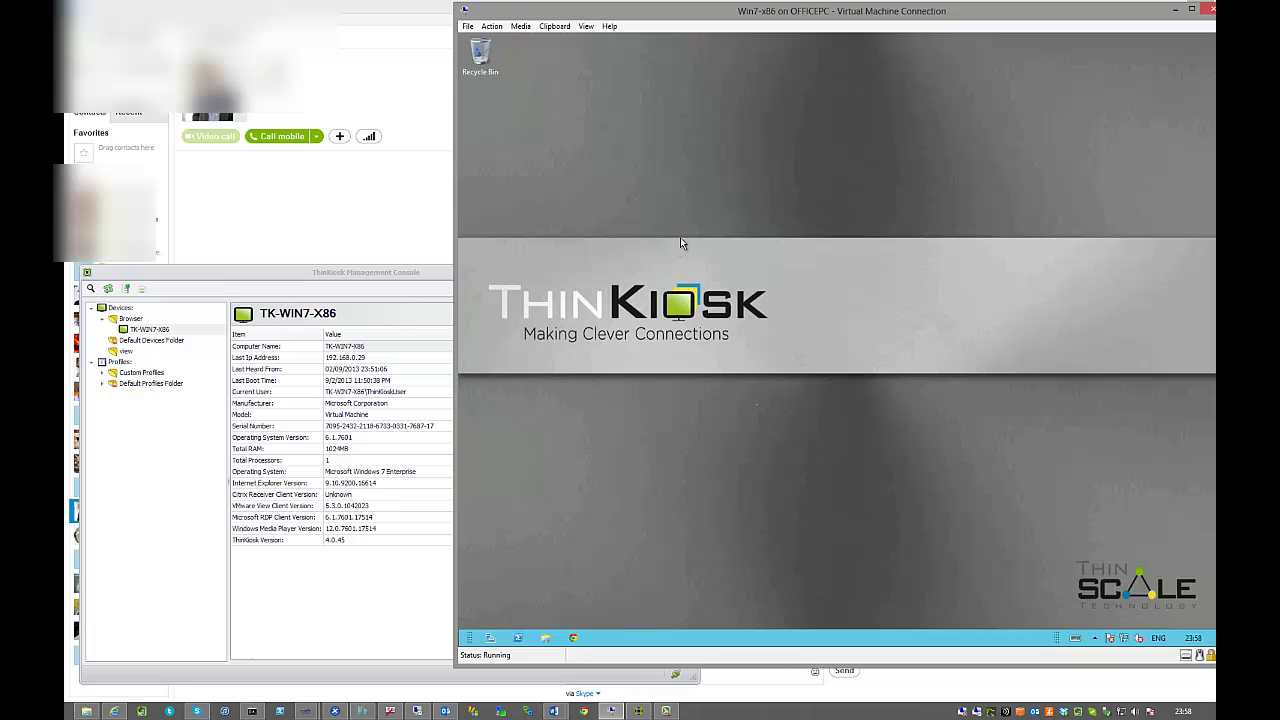
- Reposition the virtual machine window, sign out of the remote desktop session, and put the cursor in the StoreFront user name field
drag(694, 19, 577, 27)
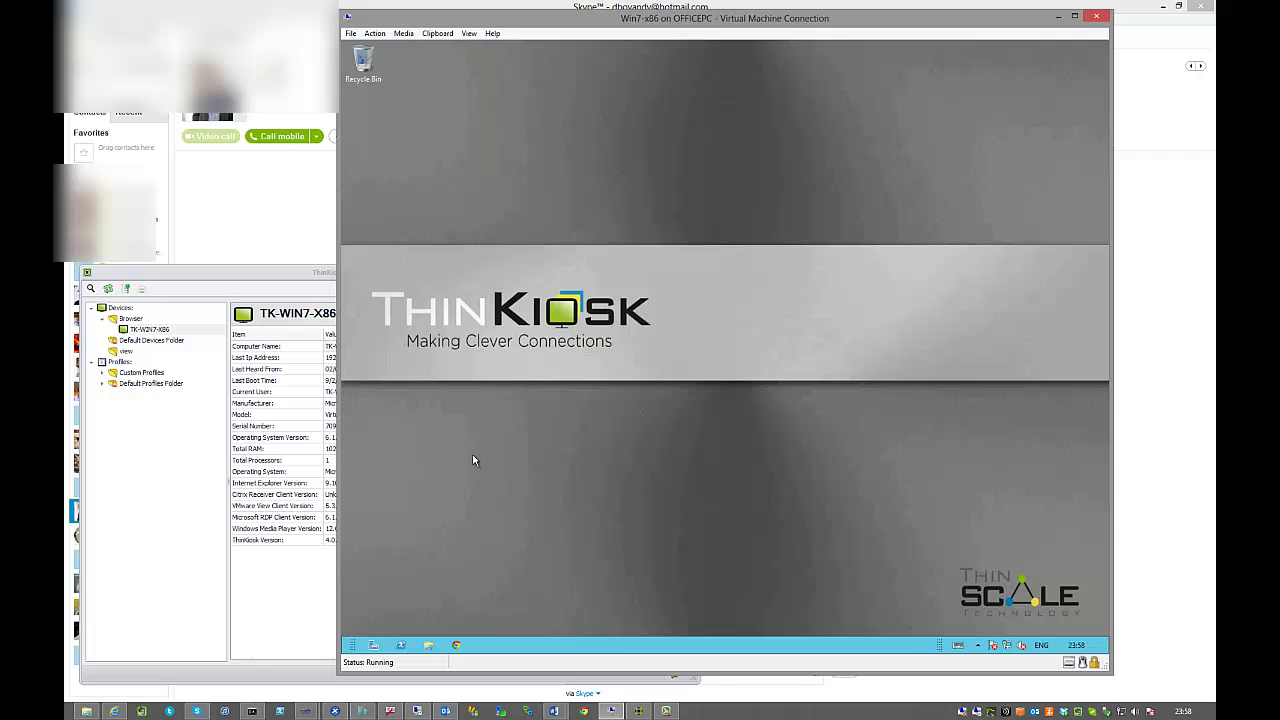
click(346, 650)
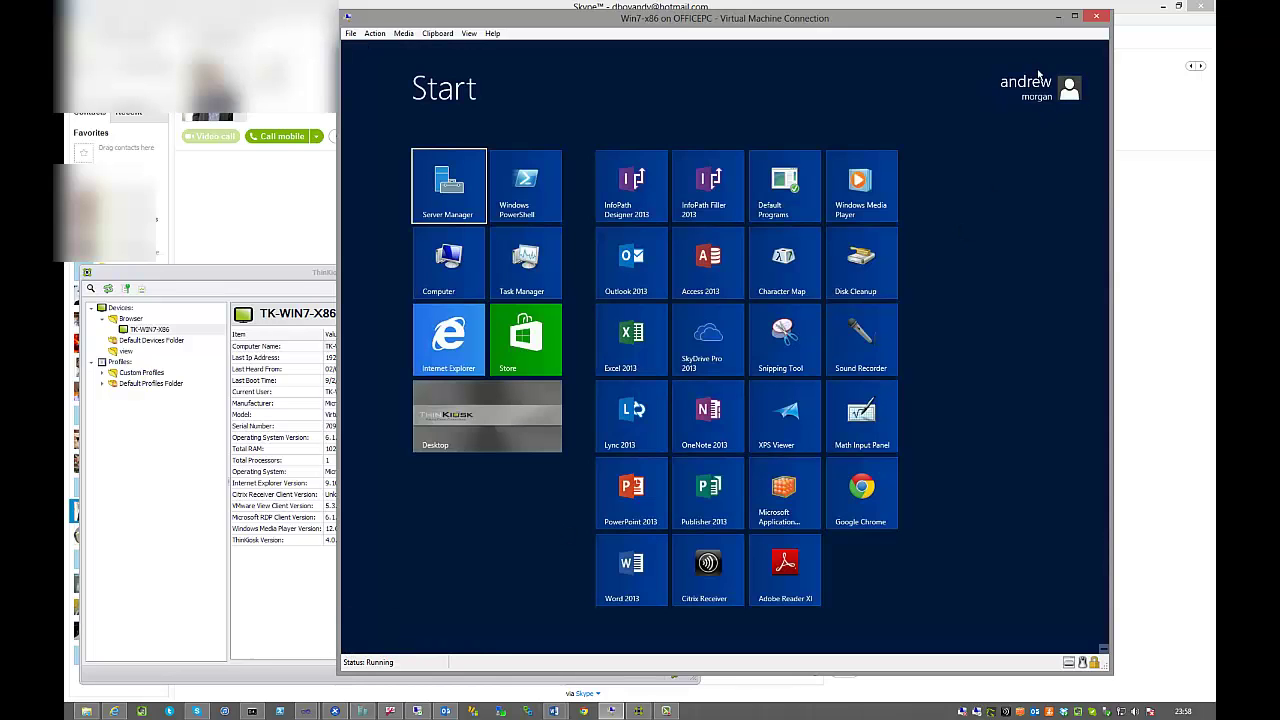
click(1040, 88)
click(945, 170)
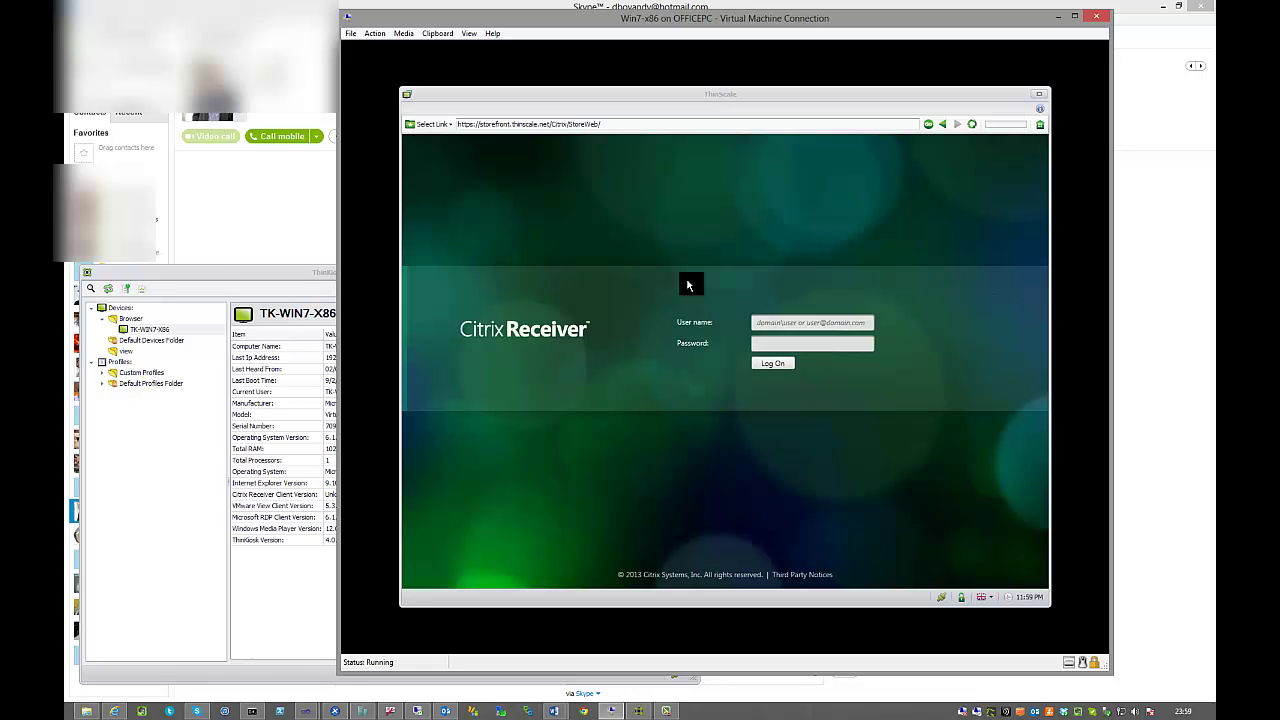
click(772, 322)
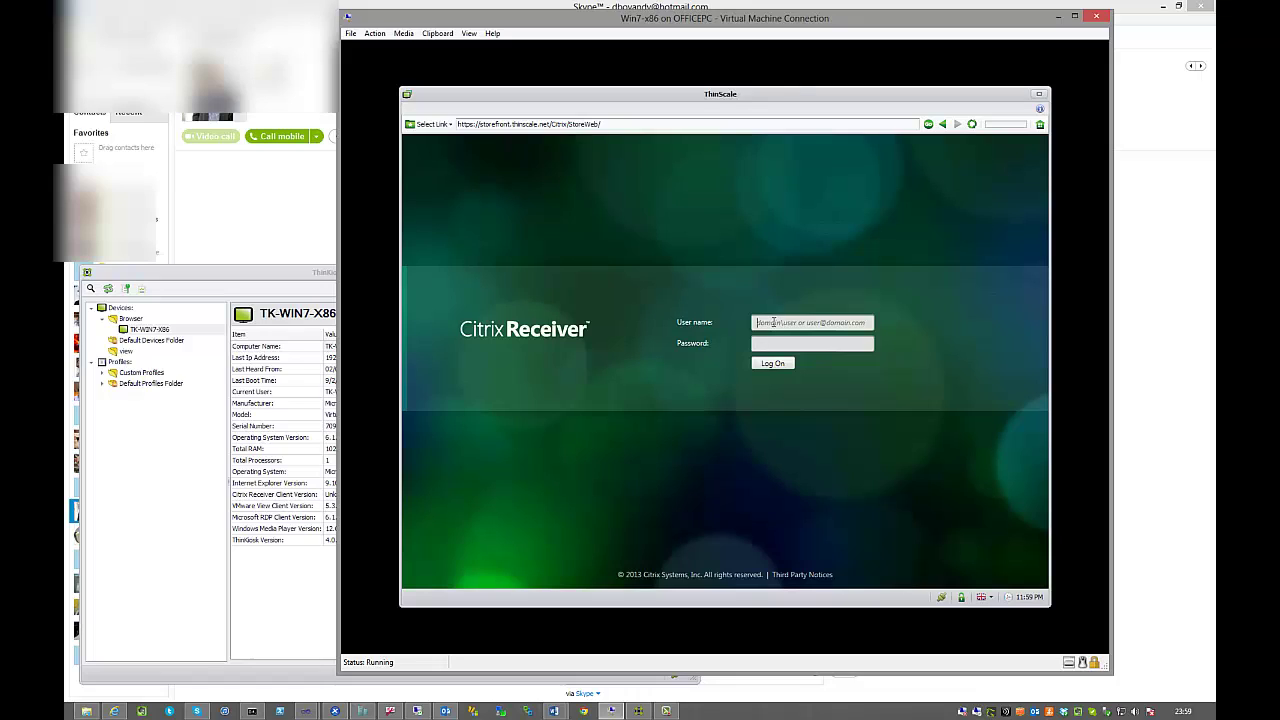
click(773, 322)
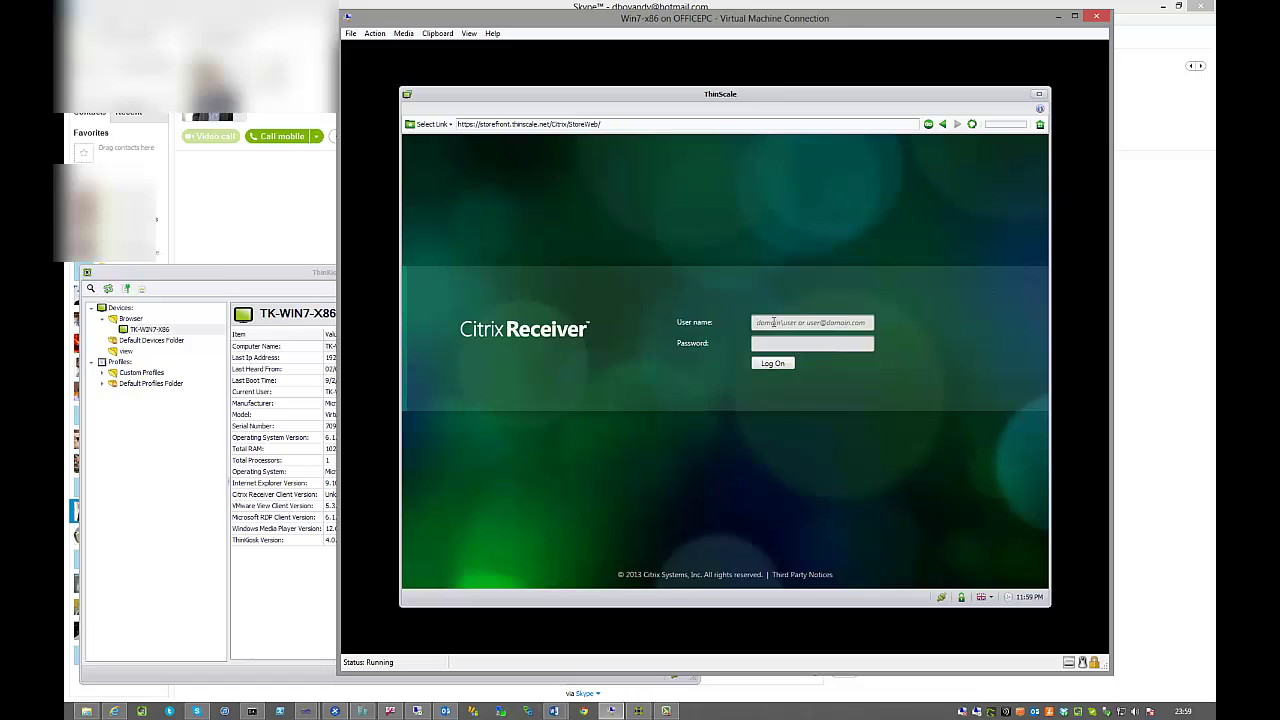